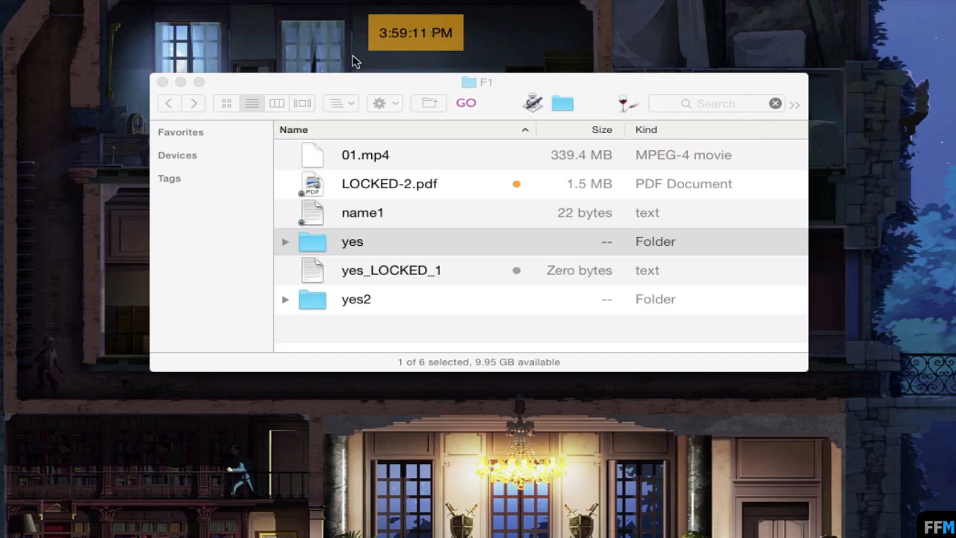
# Copy the 01.mp4 file in the F1 folder
pyautogui.click(385, 83)
pyautogui.click(398, 154)
pyautogui.rightClick(403, 155)
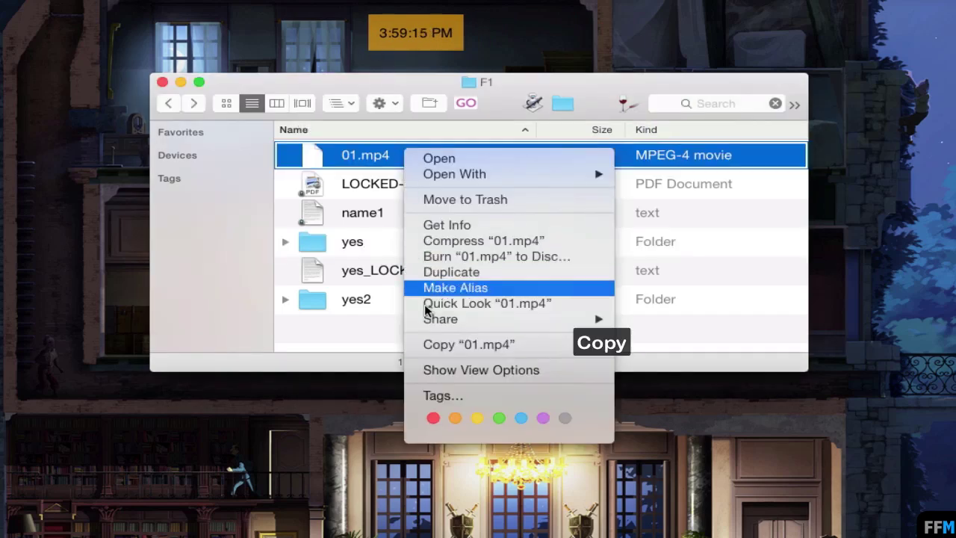
pyautogui.click(423, 344)
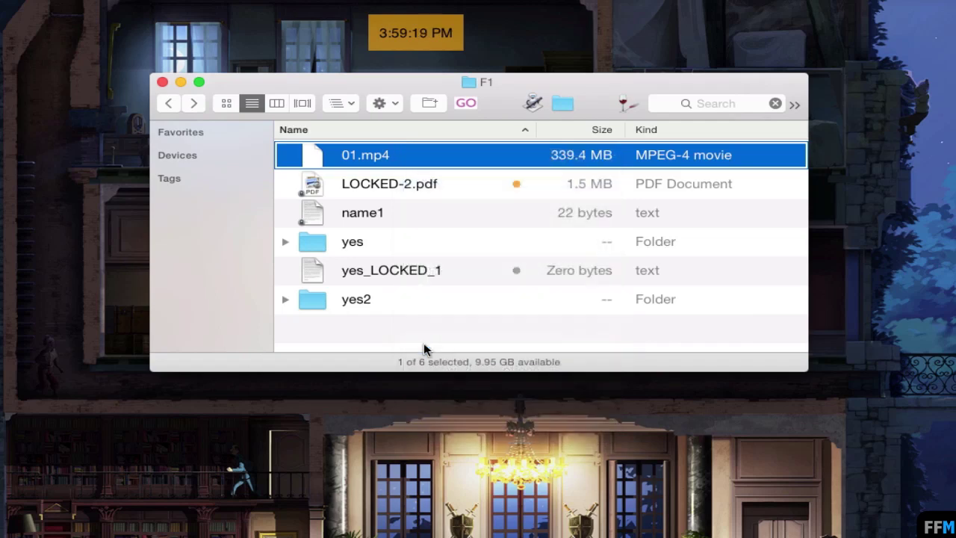
# Check whether Paste Item is offered for the yes and yes2 folders in the F1 folder listing
pyautogui.click(384, 244)
pyautogui.rightClick(382, 243)
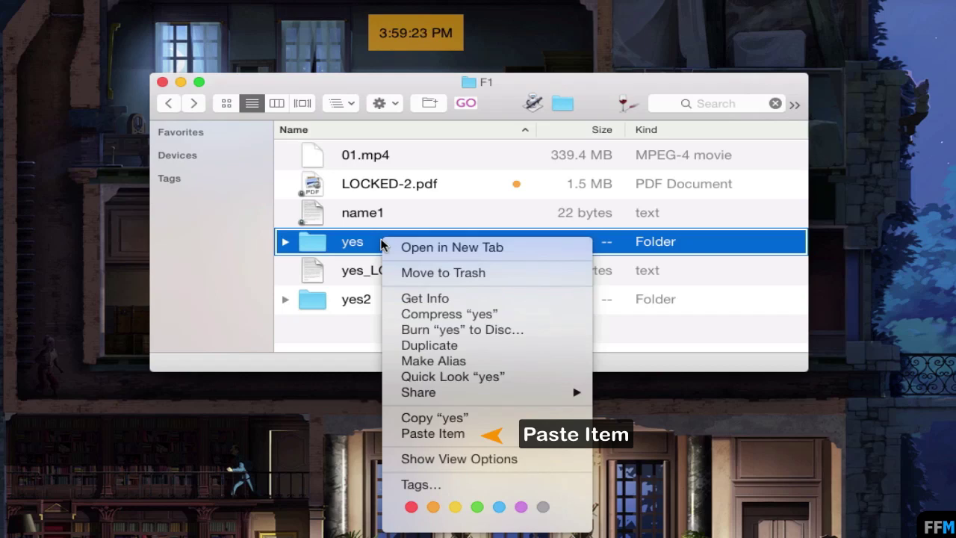
pyautogui.click(345, 332)
pyautogui.click(373, 300)
pyautogui.rightClick(375, 299)
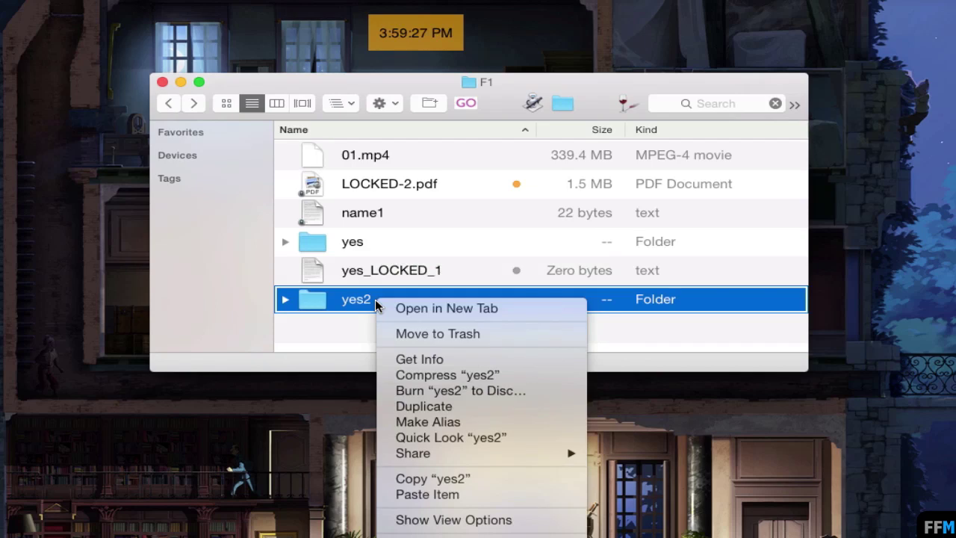
pyautogui.click(291, 359)
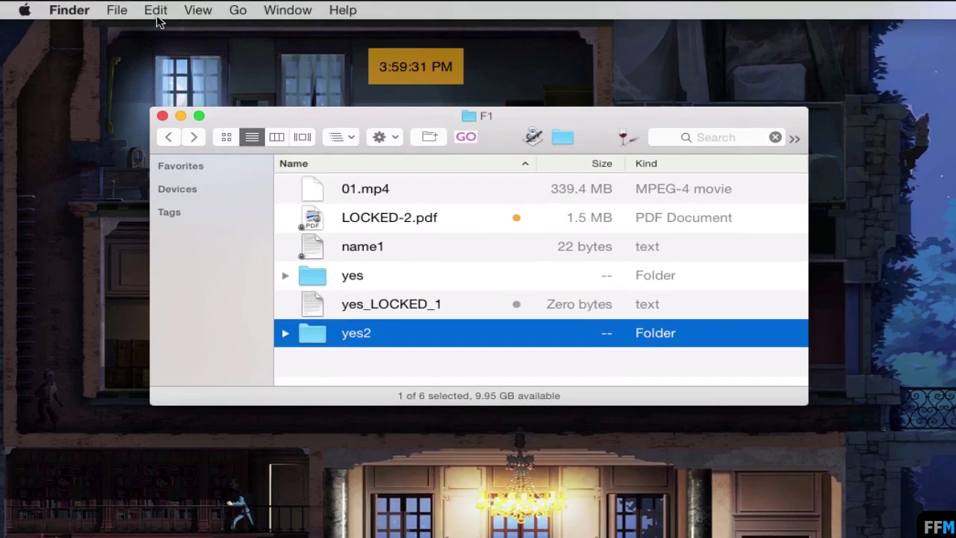
pyautogui.click(157, 12)
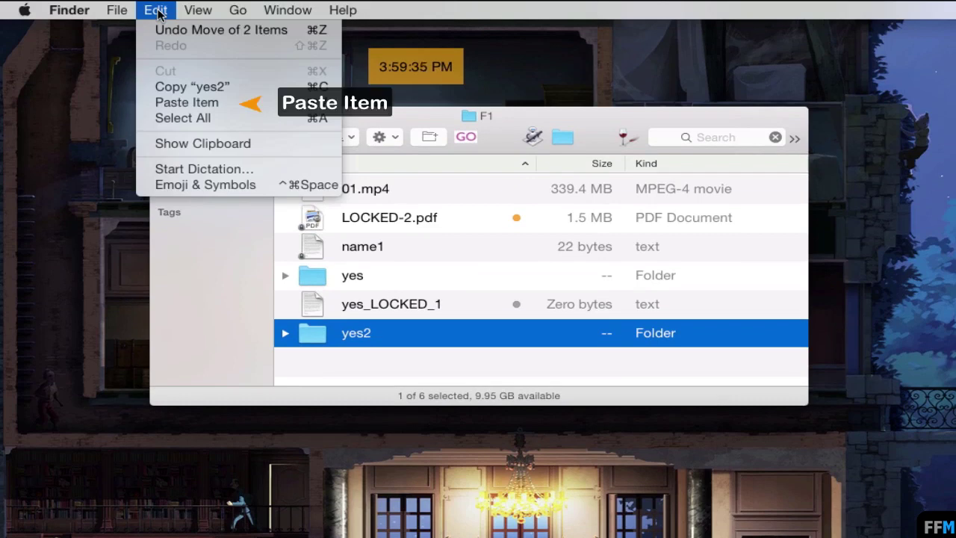
pyautogui.click(223, 328)
# Search the F1 folder for "yes" and select the yes folder in the results
pyautogui.click(691, 139)
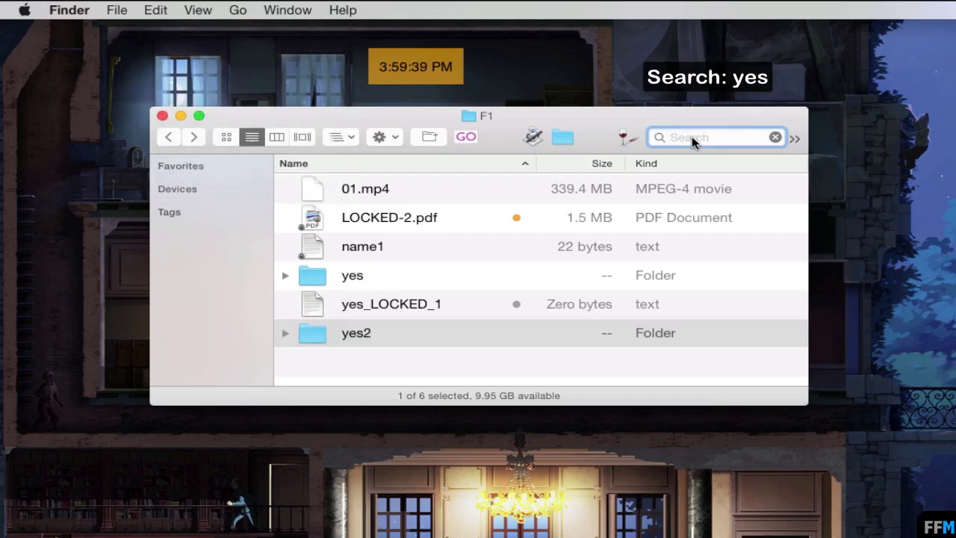
pyautogui.write('yes')
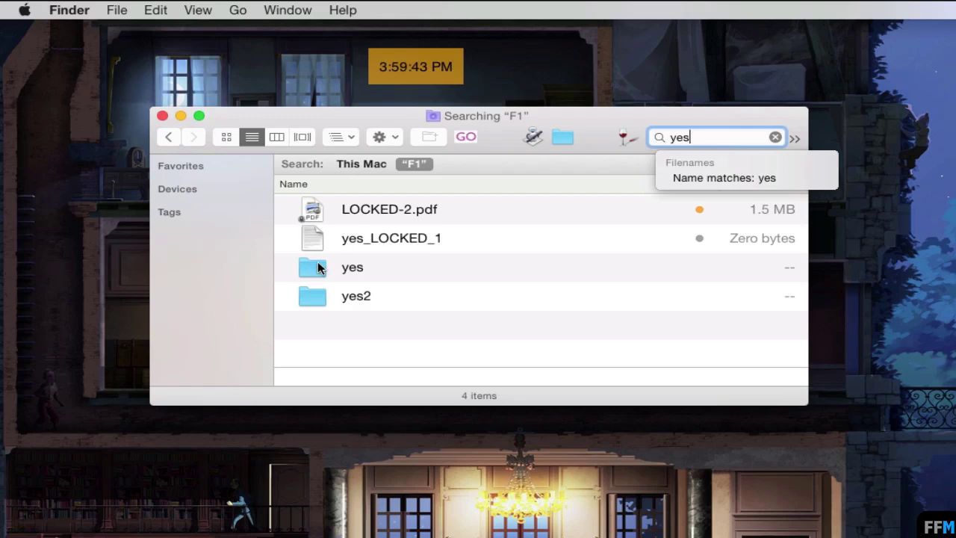
pyautogui.click(317, 269)
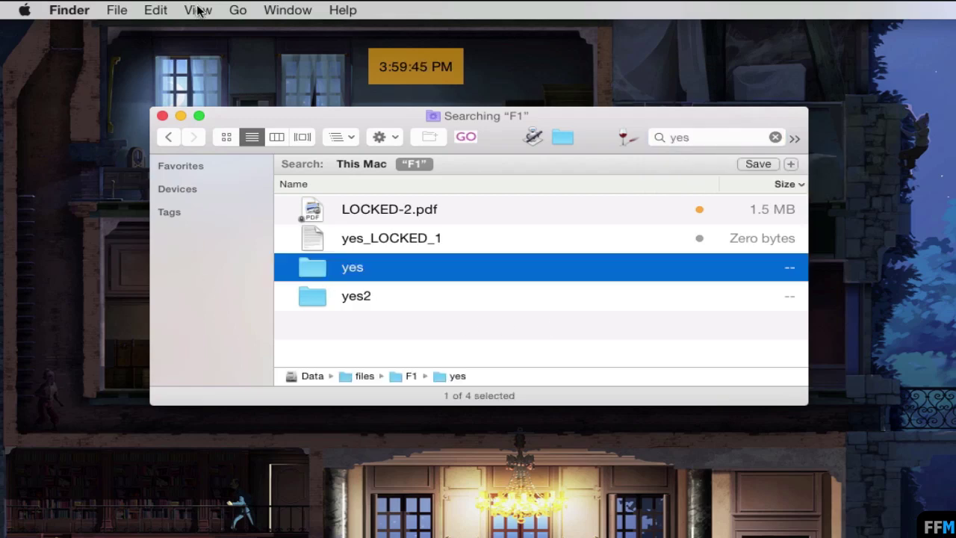
# Check whether the general Paste command is available for the yes and yes2 folders in the search results
pyautogui.click(157, 9)
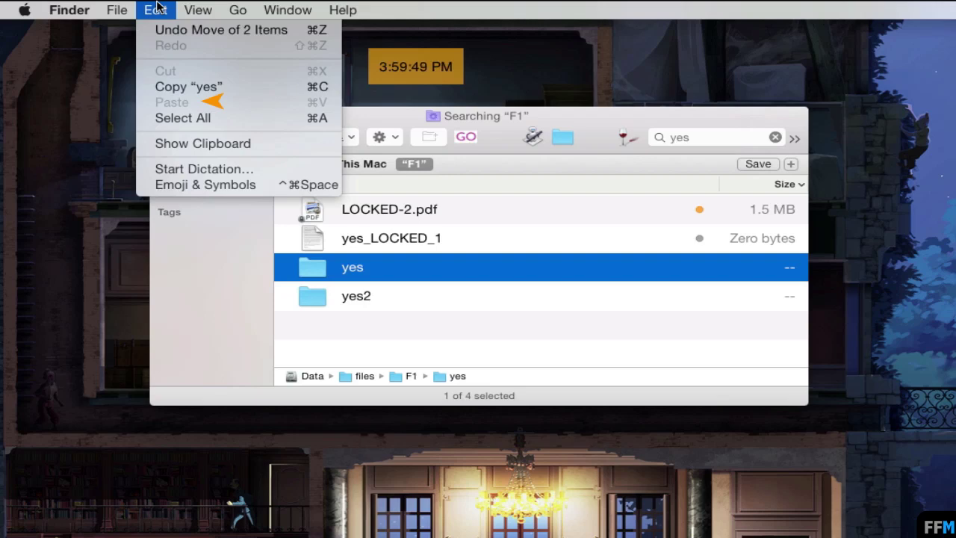
pyautogui.click(157, 9)
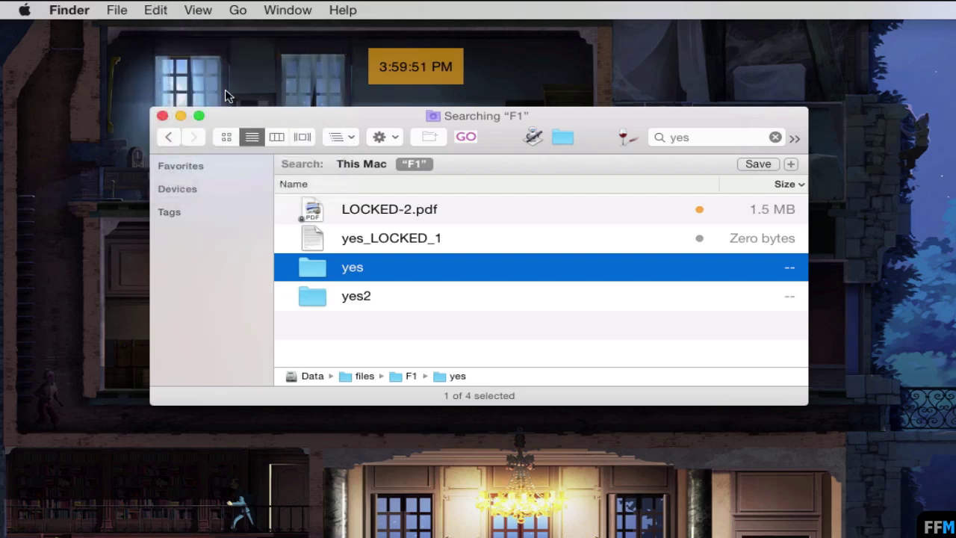
pyautogui.click(333, 296)
pyautogui.click(154, 9)
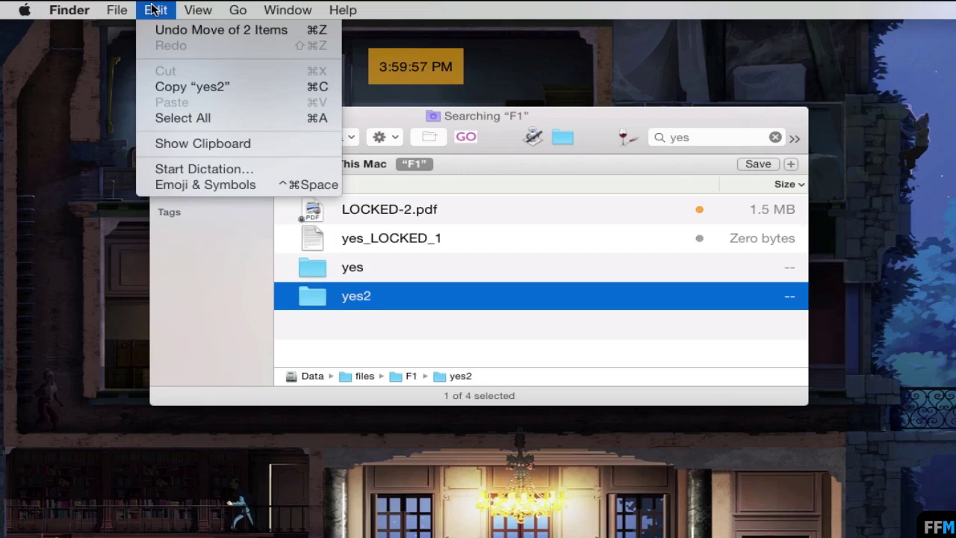
pyautogui.click(154, 9)
# Check the item-specific commands of the yes2 and yes search results for a paste option
pyautogui.rightClick(415, 298)
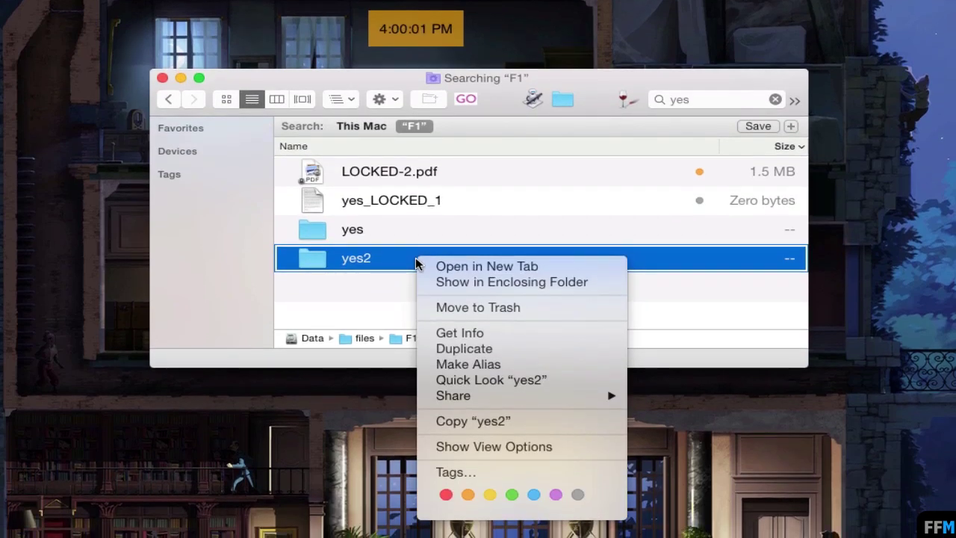
pyautogui.click(401, 243)
pyautogui.click(398, 230)
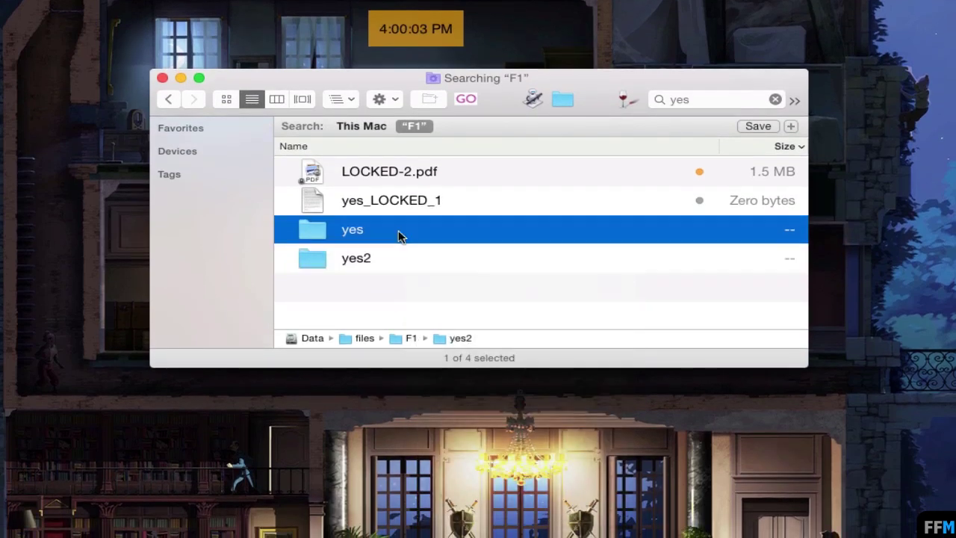
pyautogui.rightClick(398, 230)
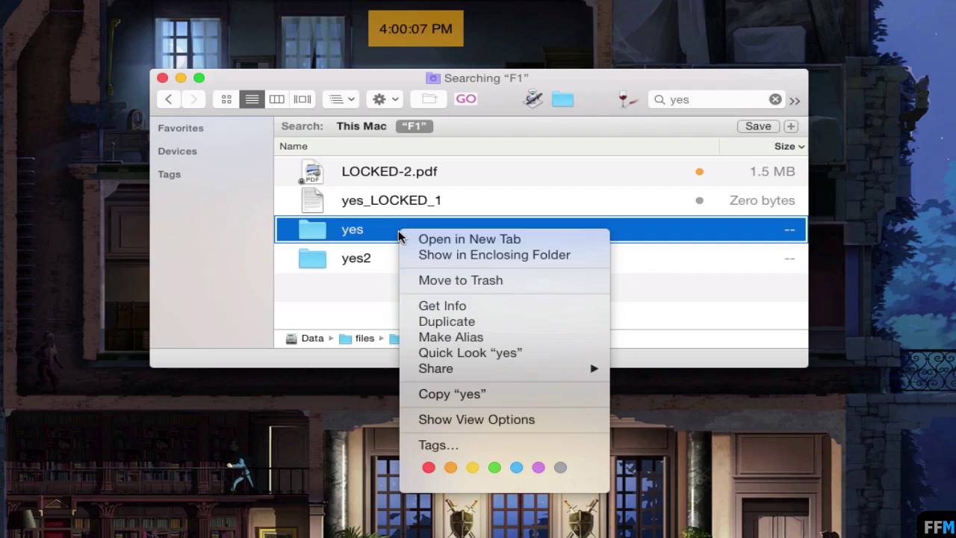
pyautogui.click(398, 236)
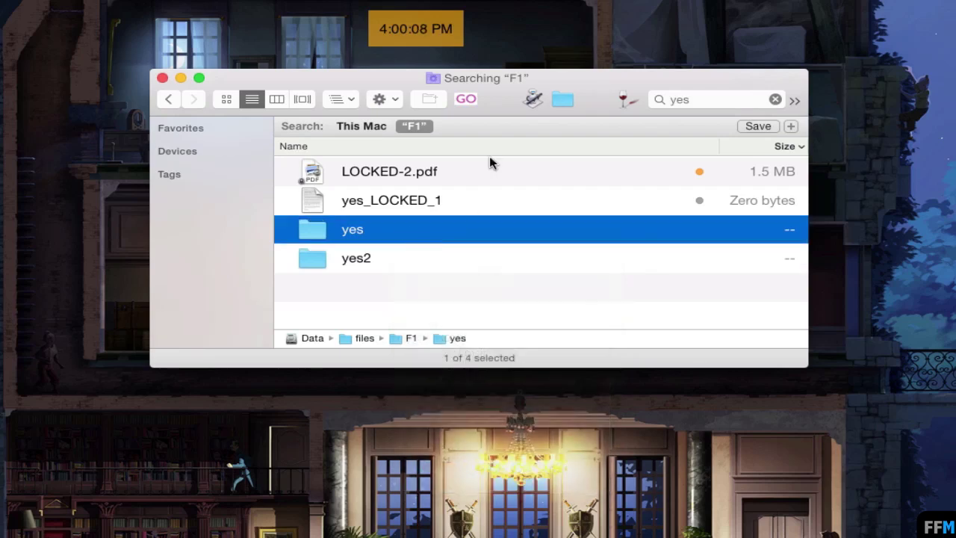
# Open the Karabiner preferences and show the Misc & Uninstall settings
pyautogui.click(437, 27)
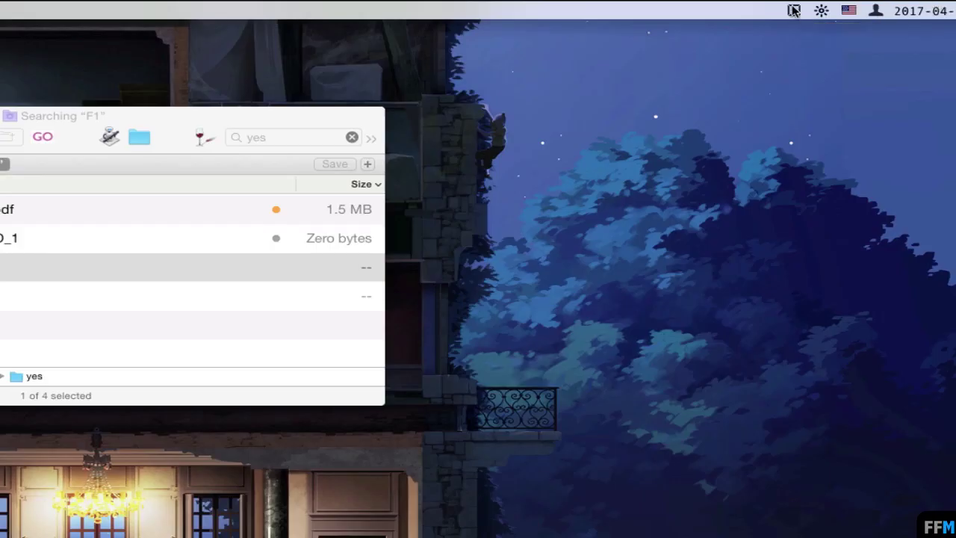
pyautogui.click(794, 11)
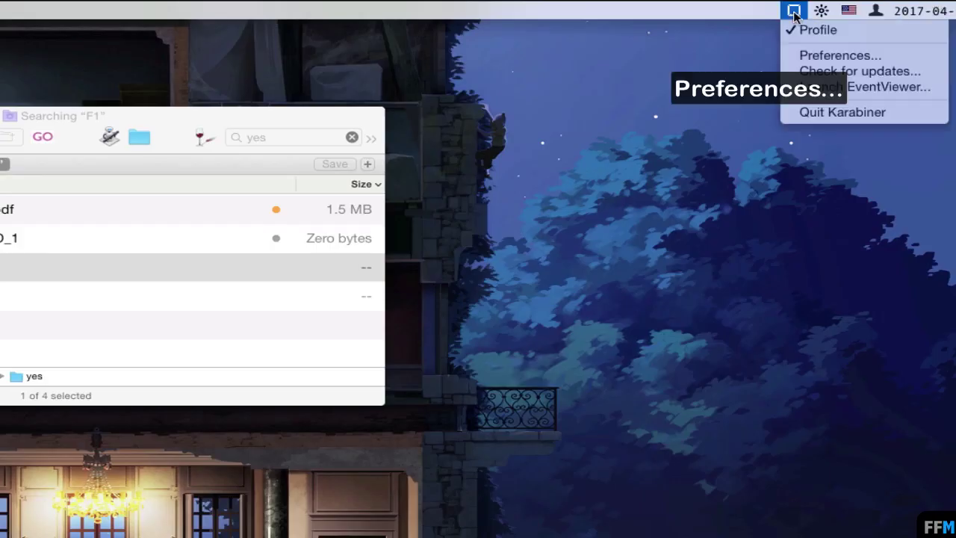
pyautogui.click(795, 57)
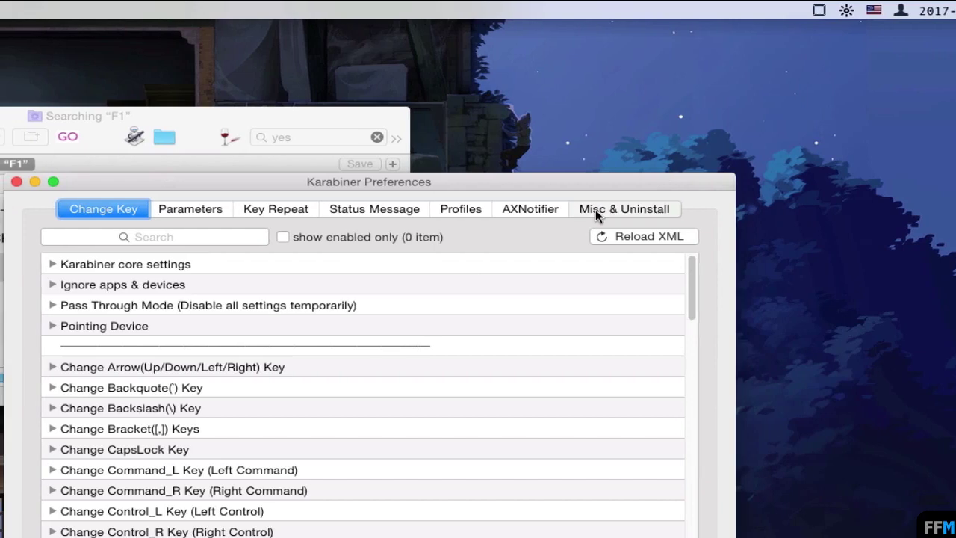
pyautogui.click(595, 211)
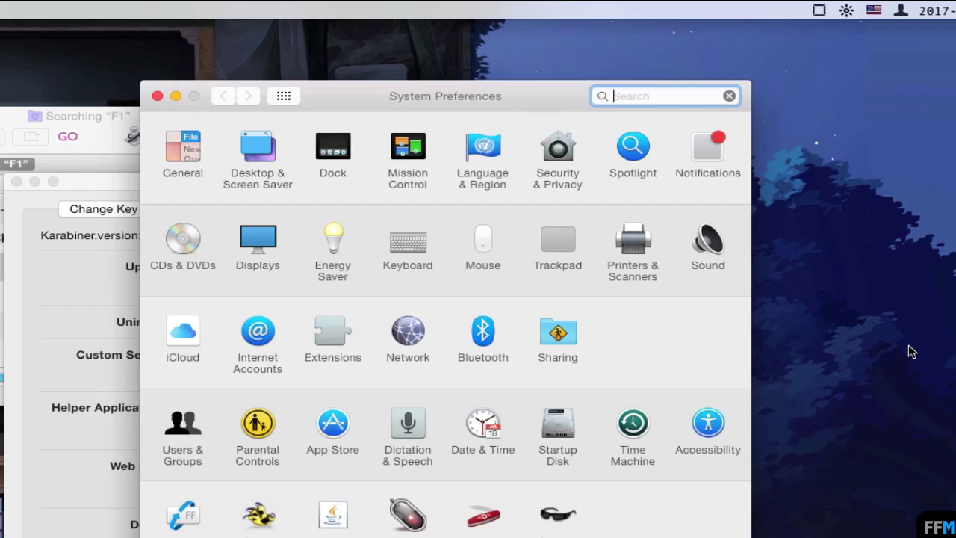
# Search System Preferences for "ass", check that Karabiner and Karabiner_AXNotifier are allowed to control the computer, and close the window
pyautogui.write('ass')
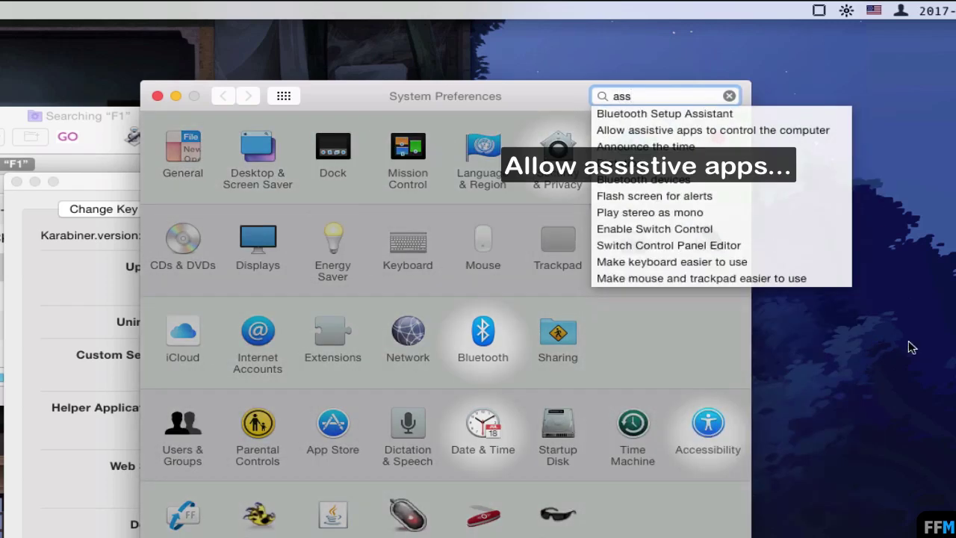
pyautogui.click(668, 129)
pyautogui.moveTo(693, 255); pyautogui.dragTo(696, 287)
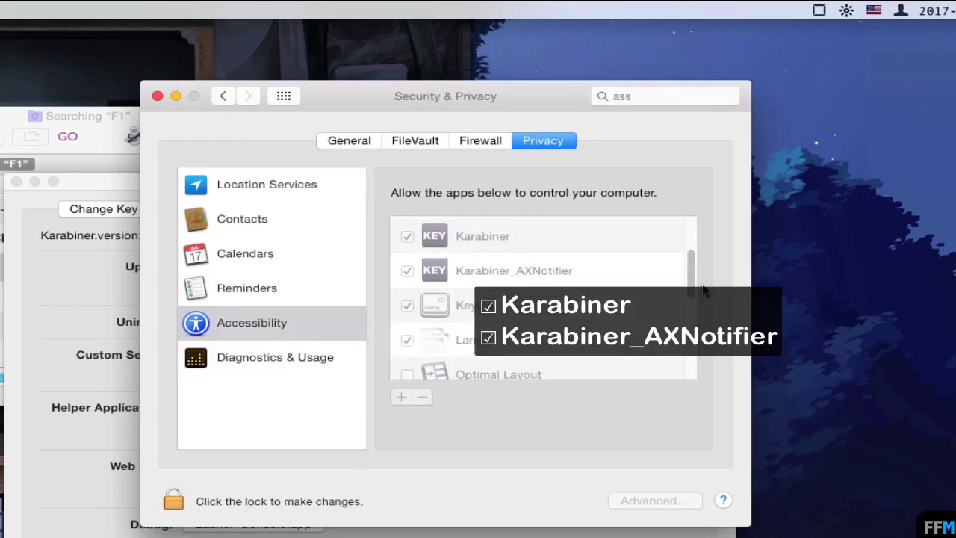
pyautogui.press('super+w')
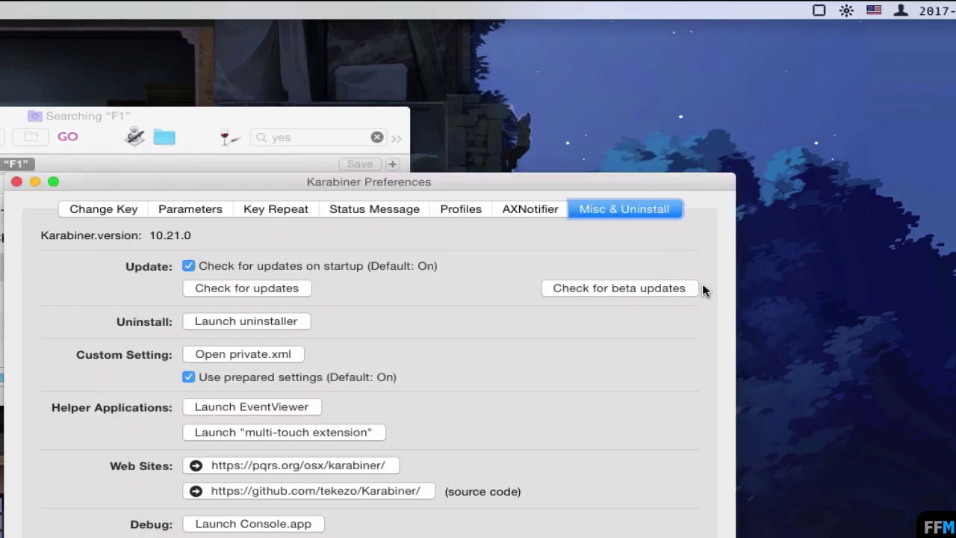
# Launch EventViewer, check which window name Karabiner reports for the Finder search window, and close EventViewer
pyautogui.click(316, 406)
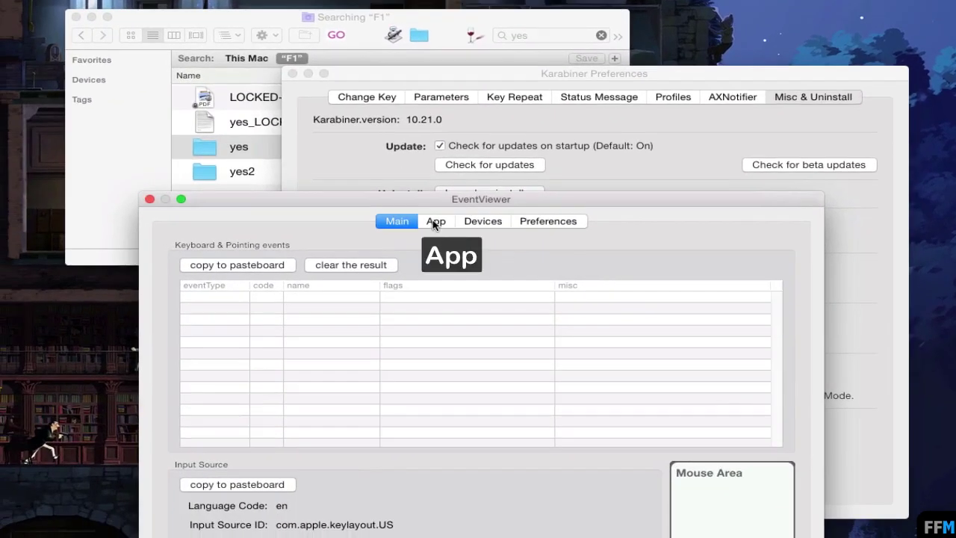
pyautogui.click(435, 221)
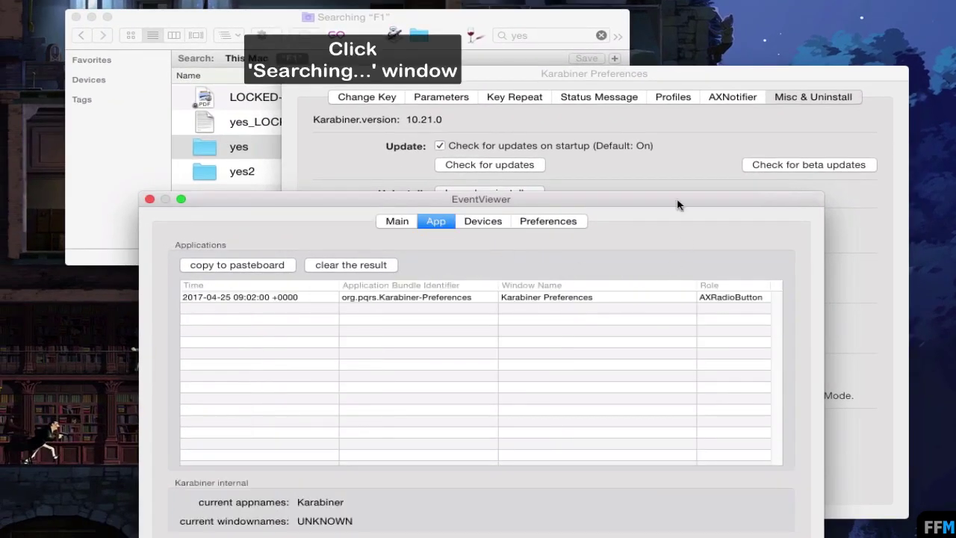
pyautogui.click(420, 15)
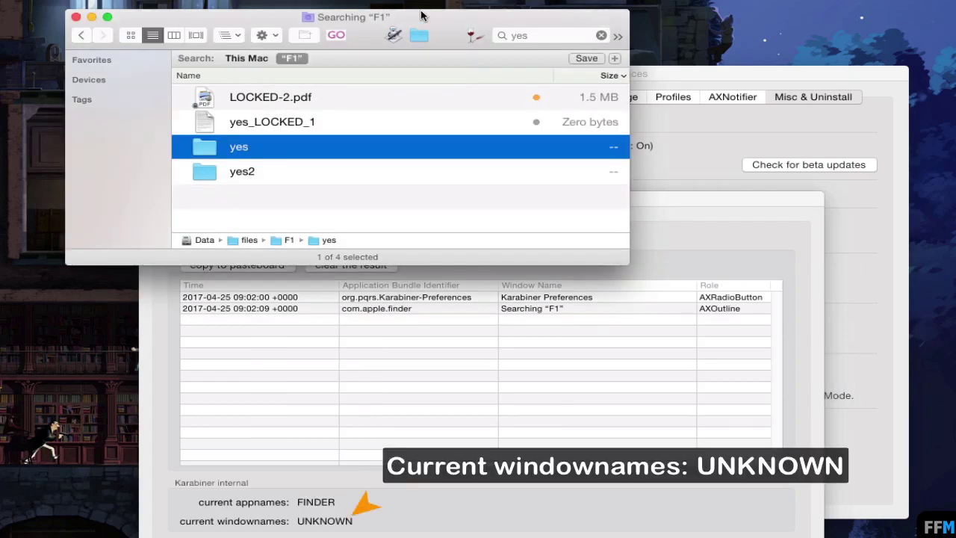
pyautogui.click(656, 202)
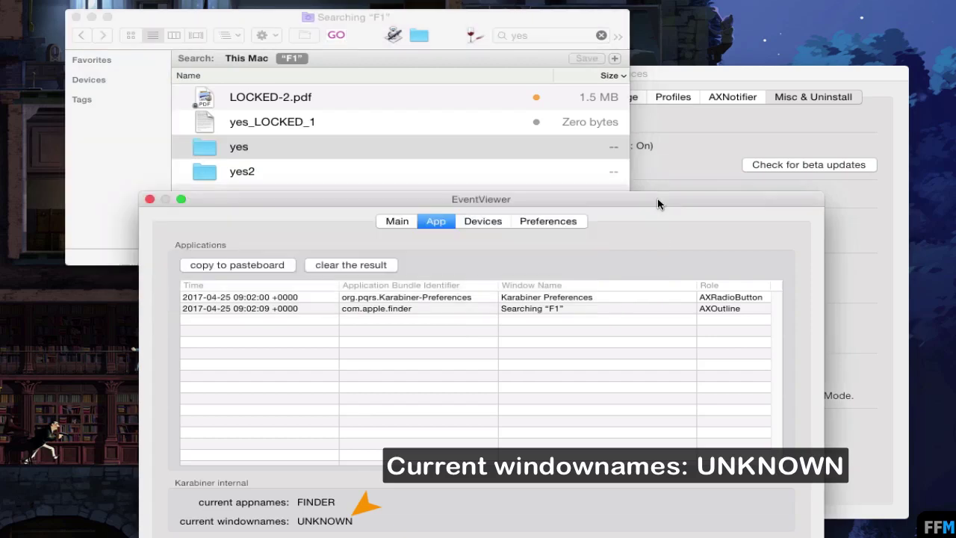
pyautogui.click(148, 200)
pyautogui.click(703, 167)
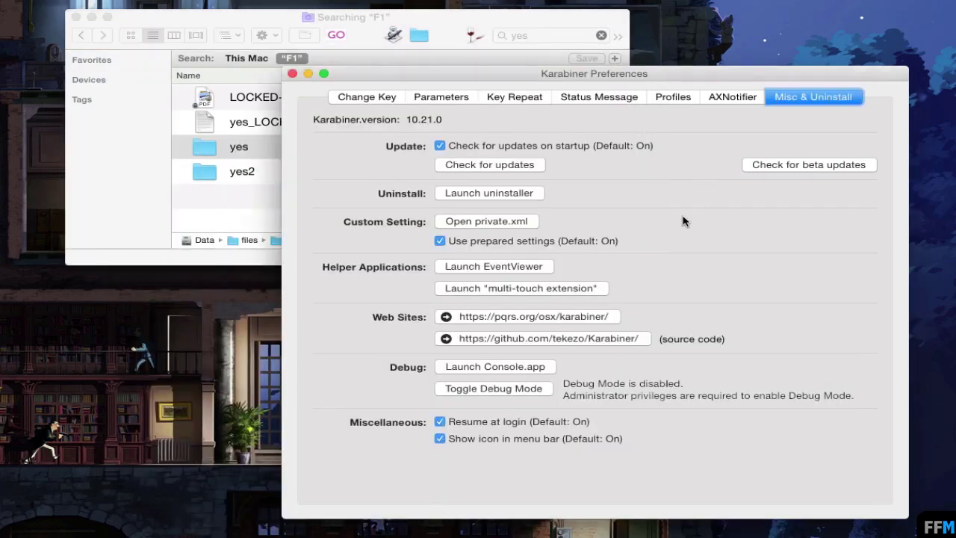
# Open Karabiner's private.xml for editing and copy the entire contents of the my key 34 document
pyautogui.click(532, 219)
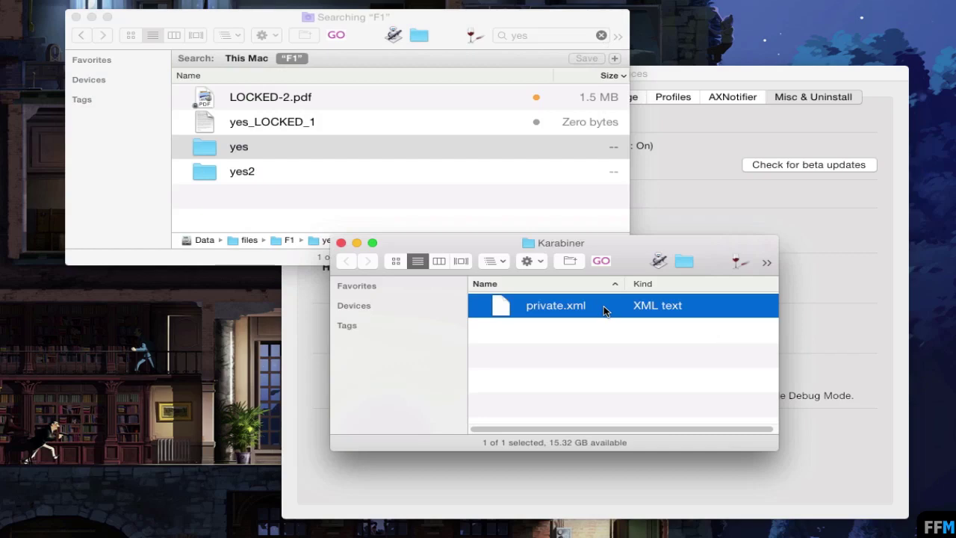
pyautogui.doubleClick(604, 311)
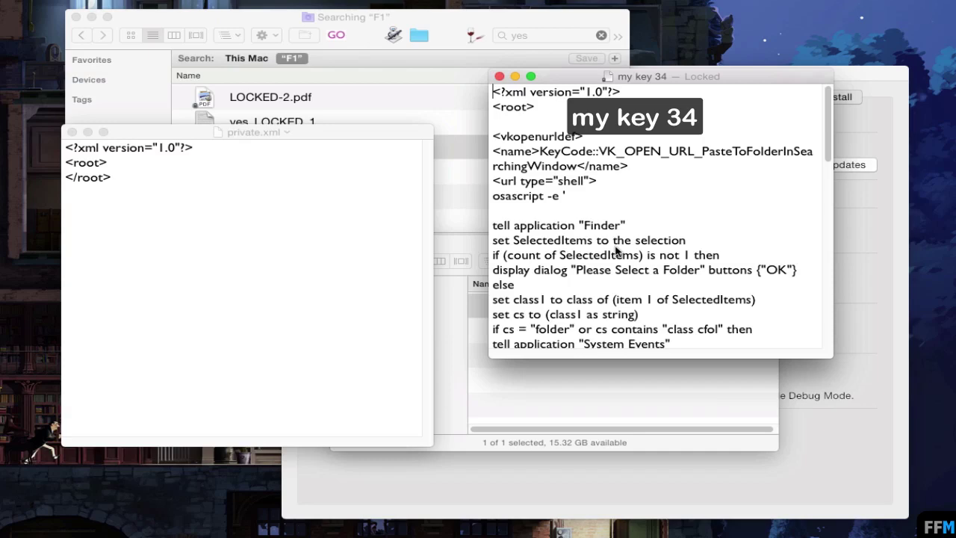
pyautogui.press('super+a')
pyautogui.press('super+c')
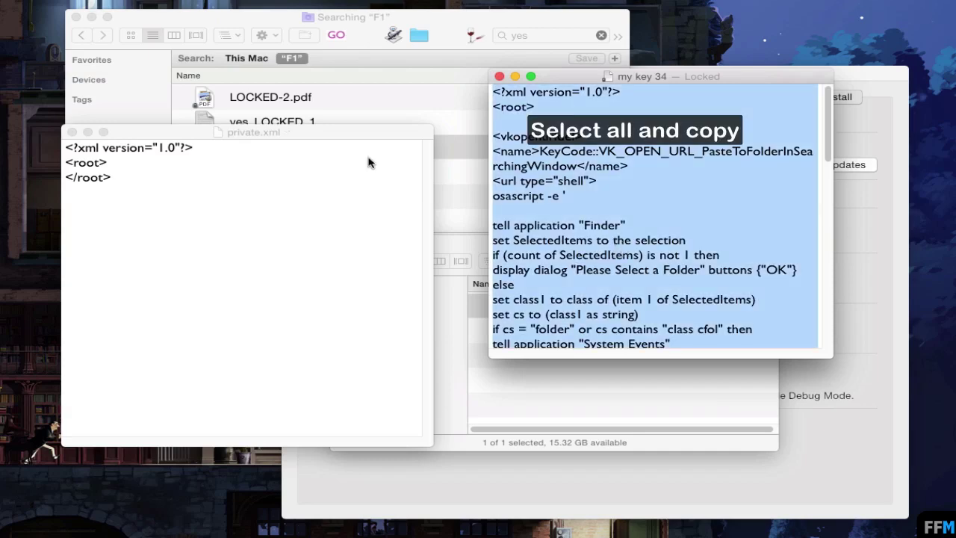
# Replace the whole content of private.xml with the copied my key 34 code, save it and return to Karabiner Preferences
pyautogui.click(212, 277)
pyautogui.press('super+a')
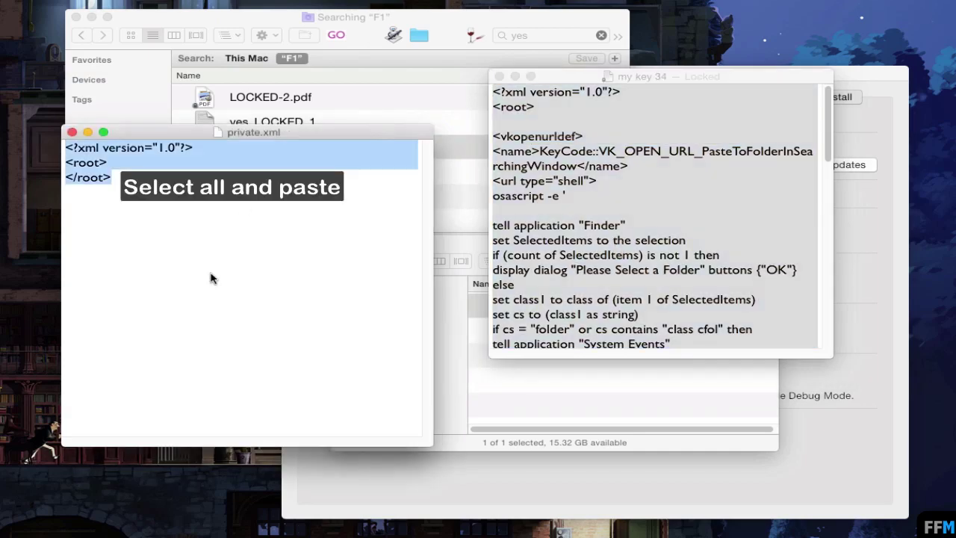
pyautogui.press('super+v')
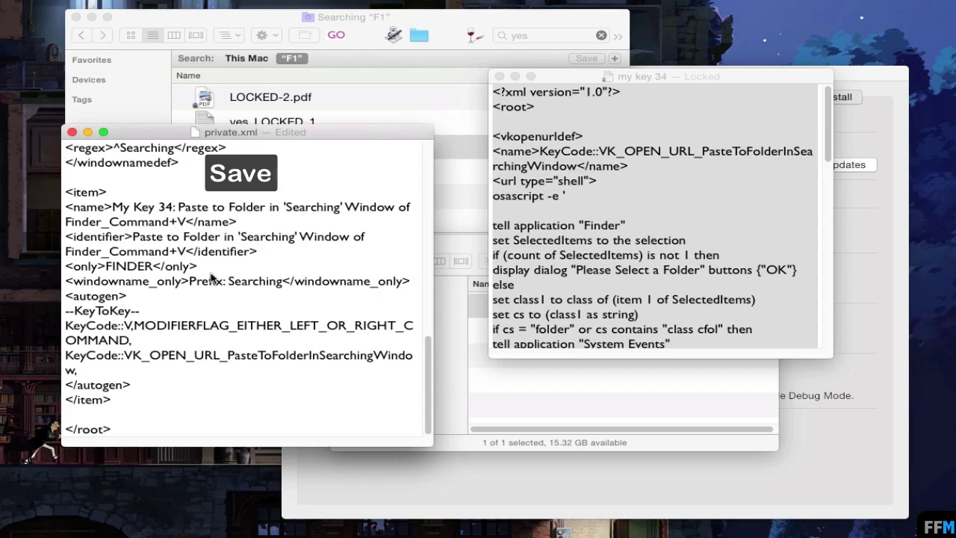
pyautogui.press('super+s')
pyautogui.press('super+m')
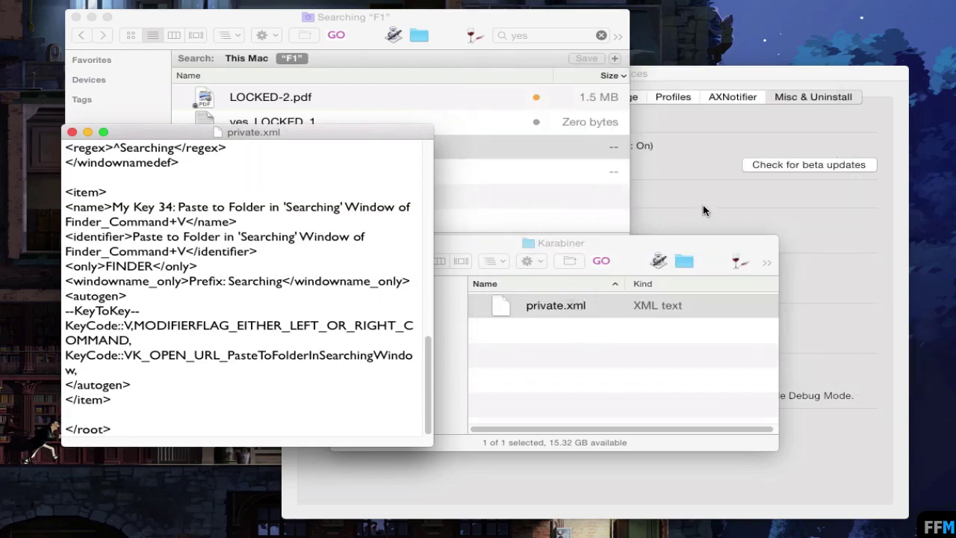
pyautogui.click(708, 180)
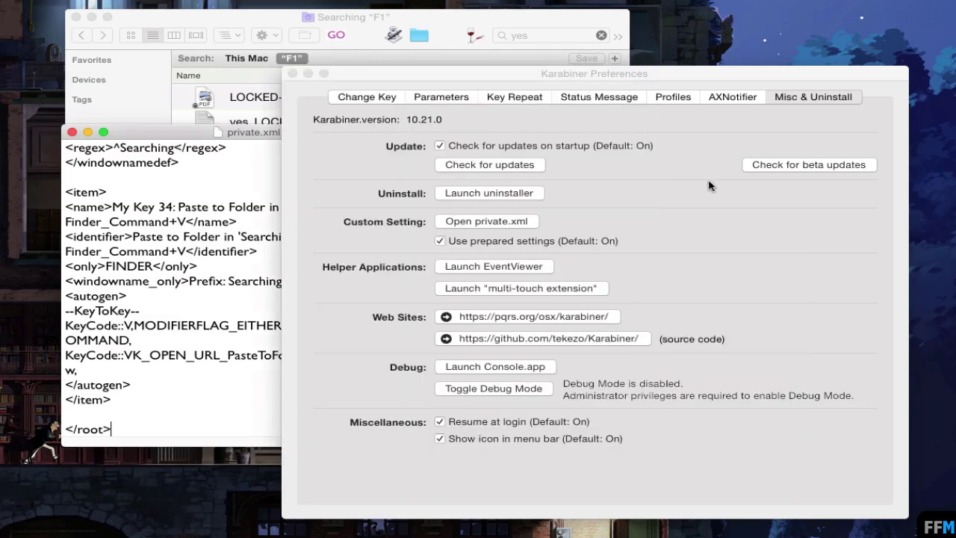
# Reload the custom XML in Karabiner's Change Key settings and enable My Key 34: Paste to Folder in 'Searching' Window of Finder_Command+V
pyautogui.click(392, 95)
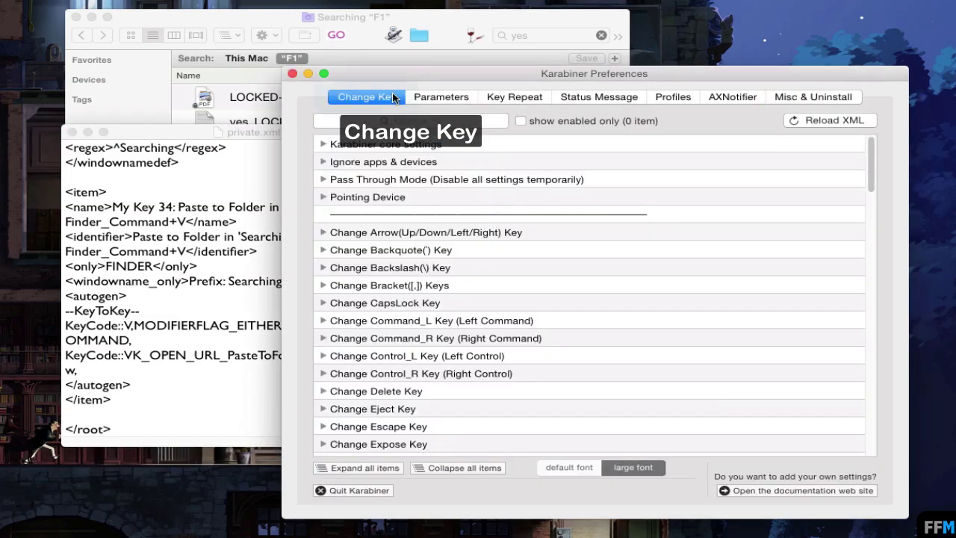
pyautogui.click(857, 121)
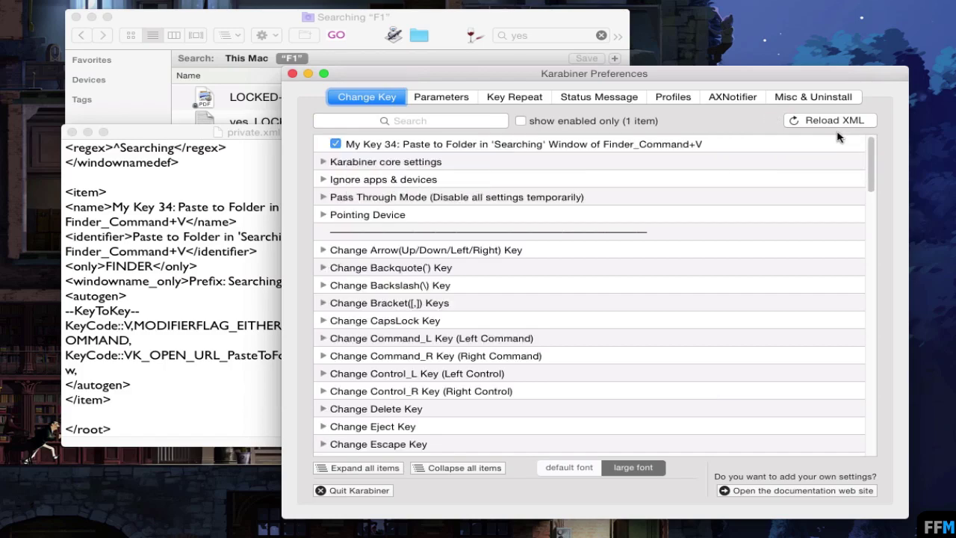
pyautogui.click(335, 144)
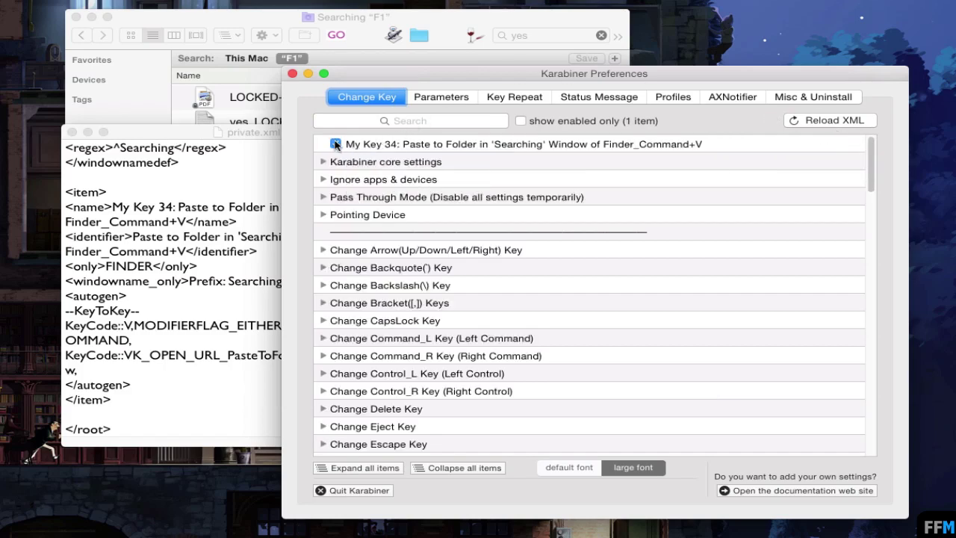
# Launch EventViewer and check which application and window name Karabiner reports for the Finder search window
pyautogui.click(843, 97)
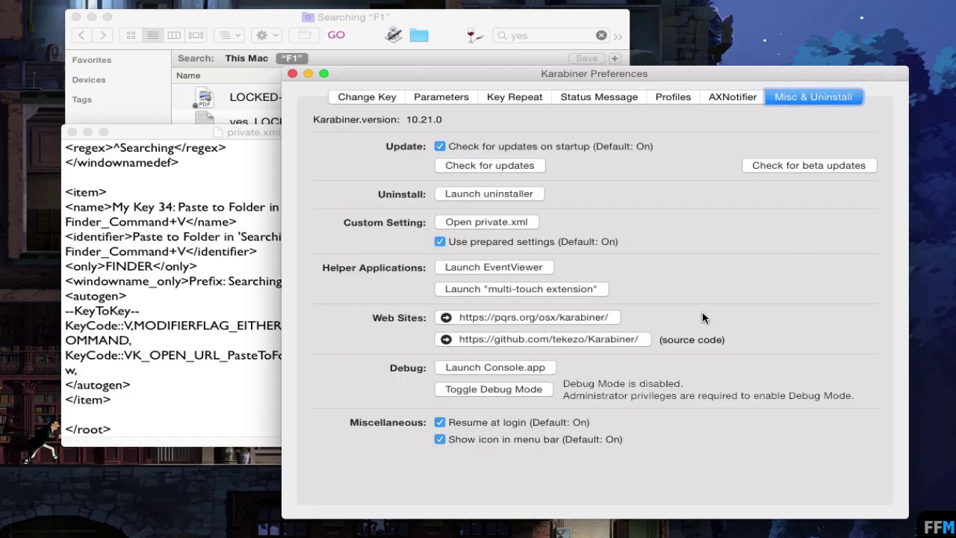
pyautogui.click(543, 272)
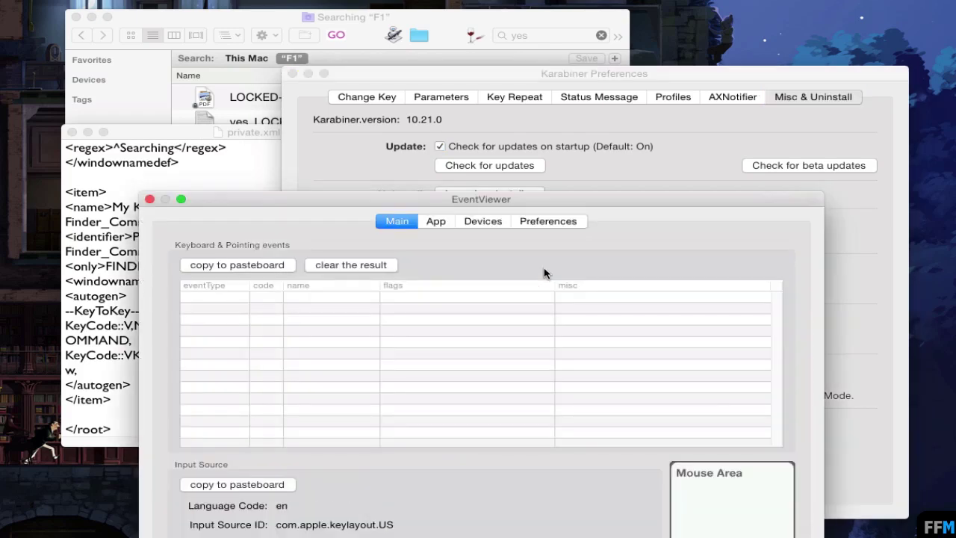
pyautogui.click(436, 223)
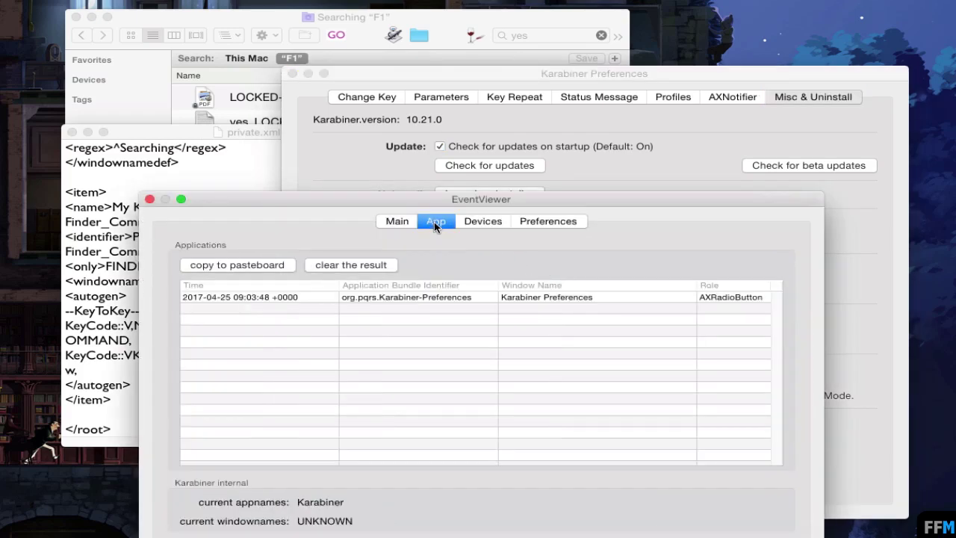
pyautogui.click(426, 17)
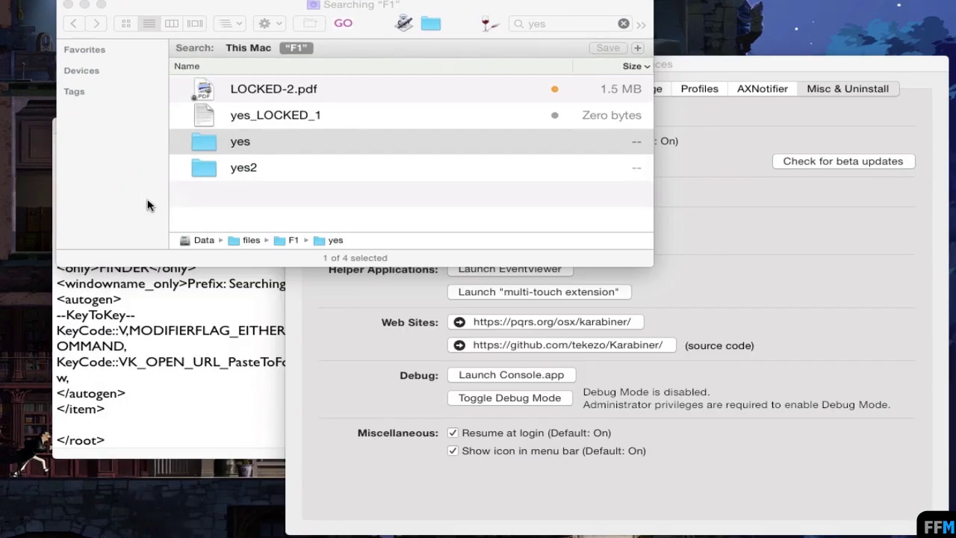
# Examine the windowname_only line, the FINDER only line and the Prefix: Searching window name definition in private.xml
pyautogui.click(121, 337)
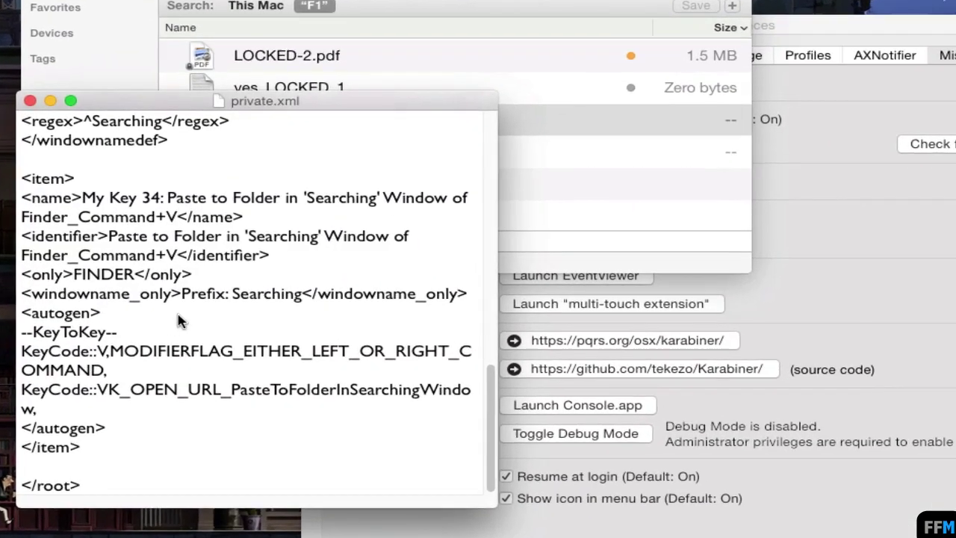
pyautogui.moveTo(460, 292); pyautogui.dragTo(17, 298)
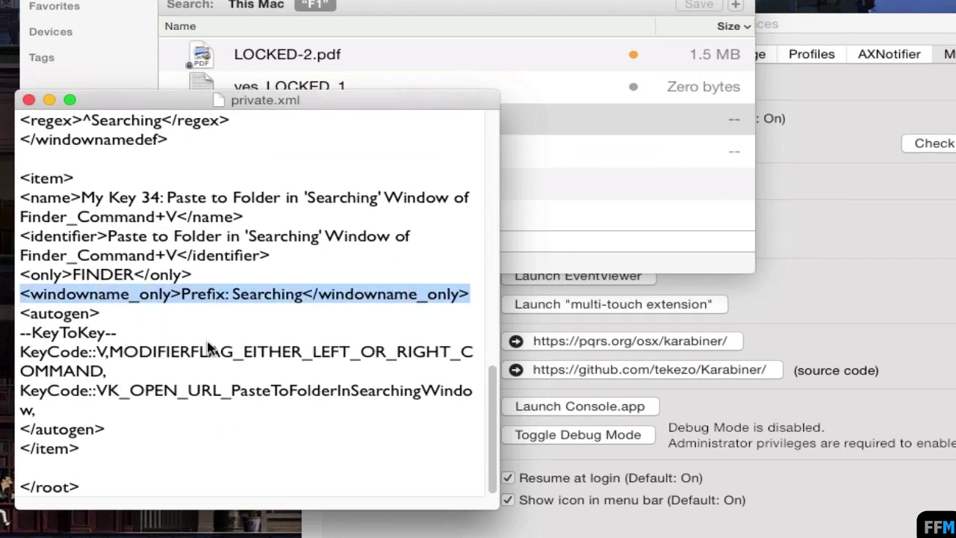
pyautogui.moveTo(192, 275); pyautogui.dragTo(10, 282)
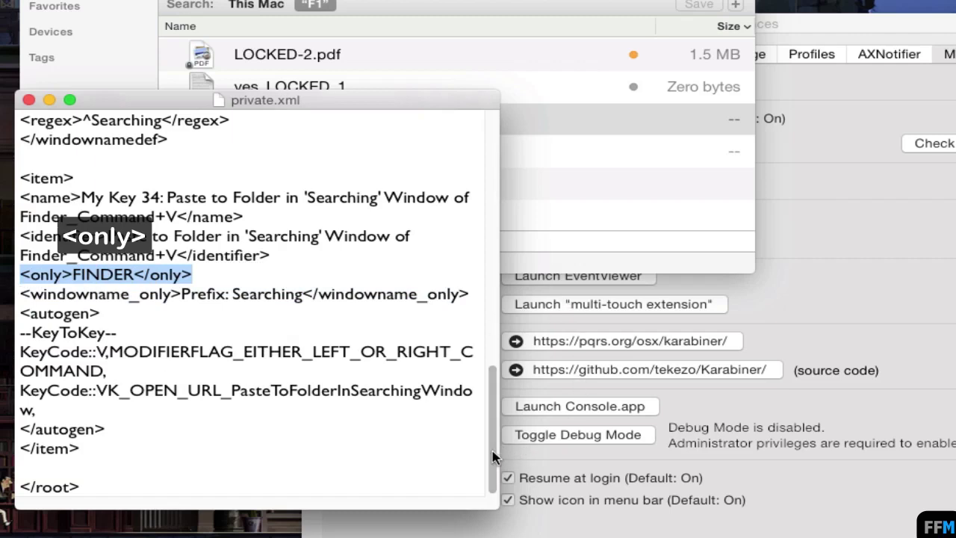
pyautogui.scroll(5, 183, 350)
pyautogui.moveTo(184, 328); pyautogui.dragTo(6, 269)
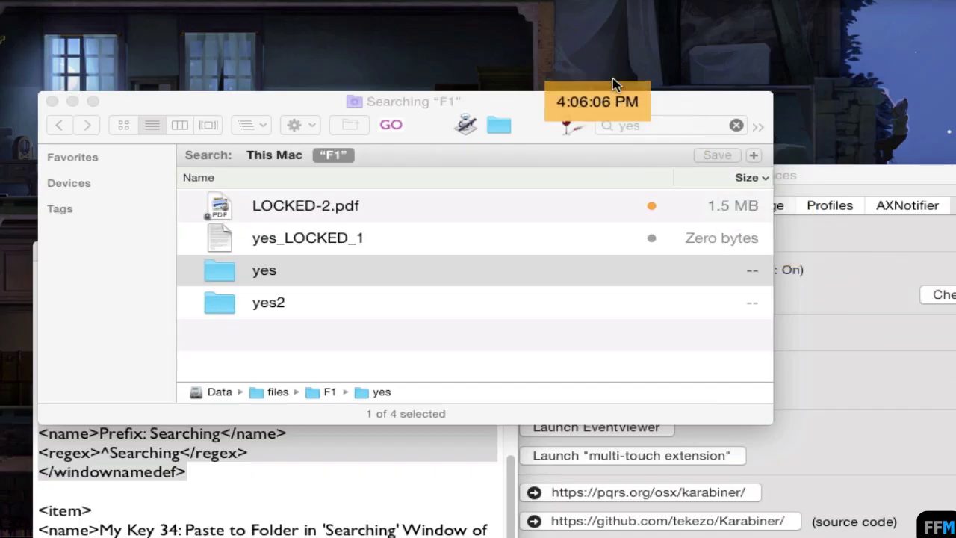
# Make sure My Key 34 is enabled in Karabiner Preferences and move that window aside to uncover the Finder search window
pyautogui.click(926, 187)
pyautogui.click(409, 205)
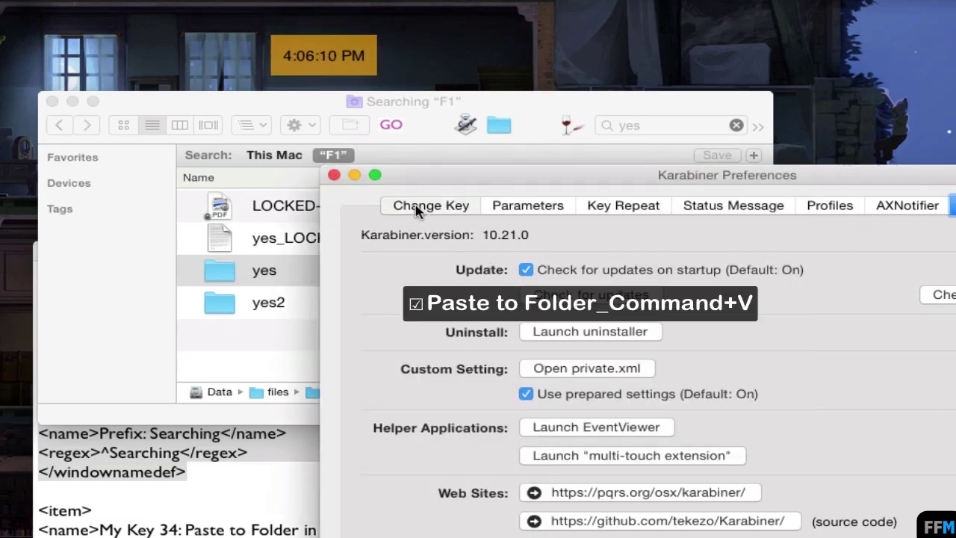
pyautogui.click(390, 267)
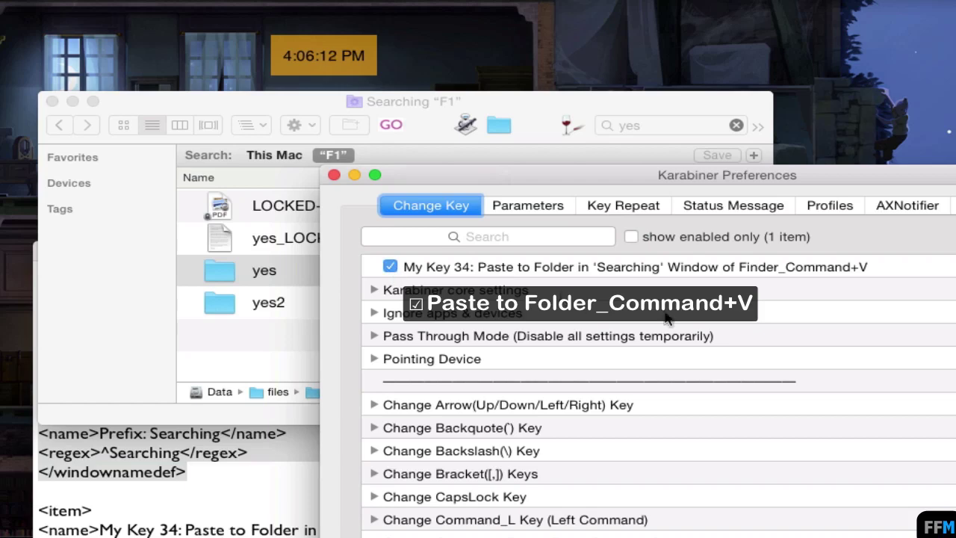
pyautogui.moveTo(586, 185); pyautogui.dragTo(955, 106)
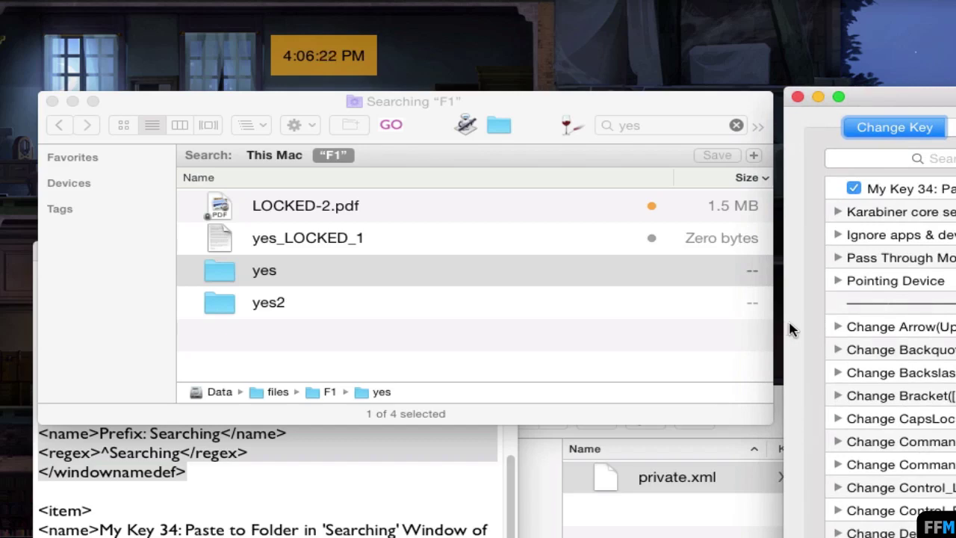
# Leave the Finder search, copy 01.mp4 from the F1 folder and check that the desktop offers to paste it
pyautogui.click(289, 109)
pyautogui.press('alt+super+f')
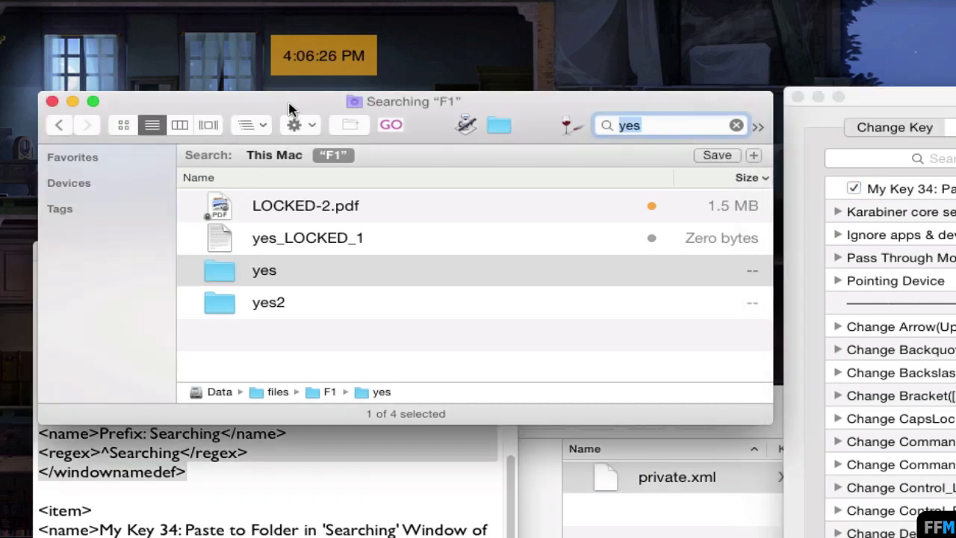
pyautogui.press('Escape')
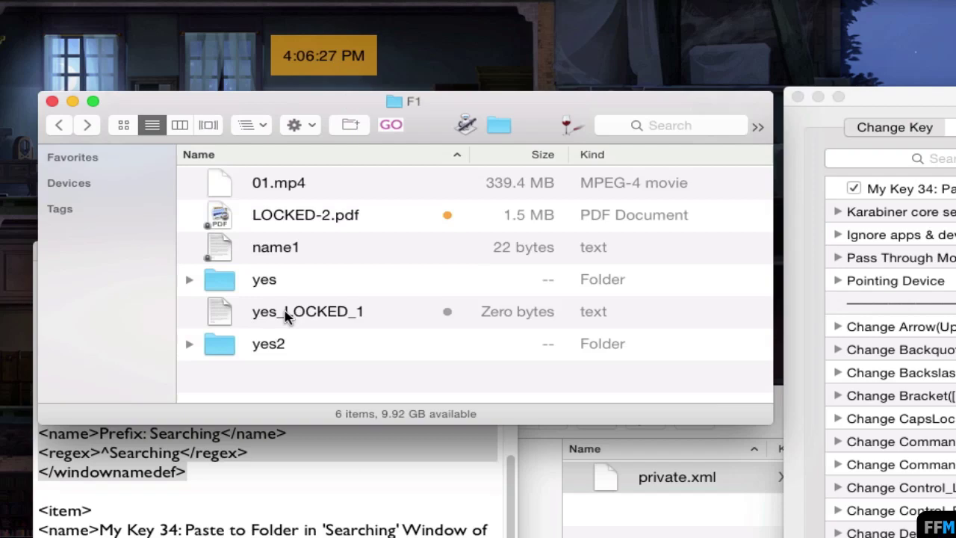
pyautogui.click(294, 184)
pyautogui.rightClick(382, 191)
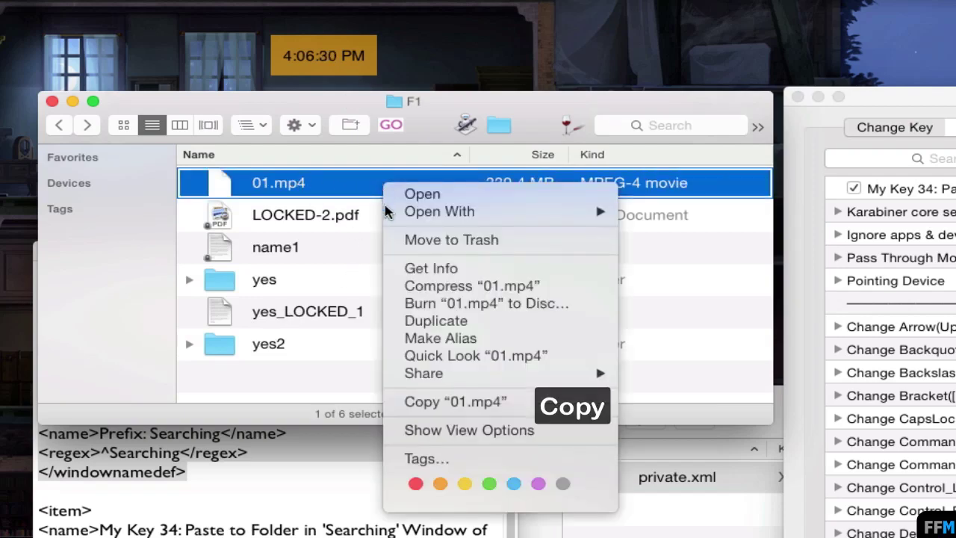
pyautogui.click(400, 403)
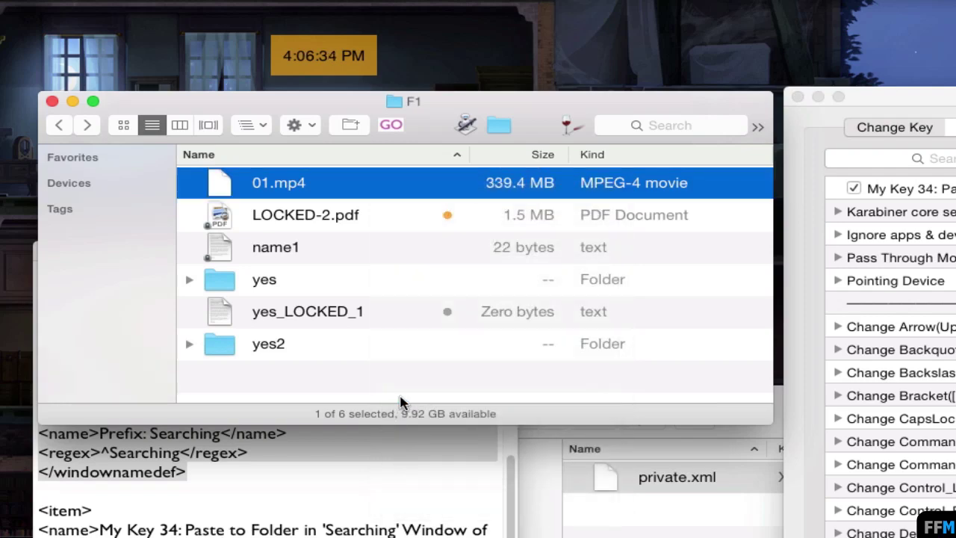
pyautogui.rightClick(560, 45)
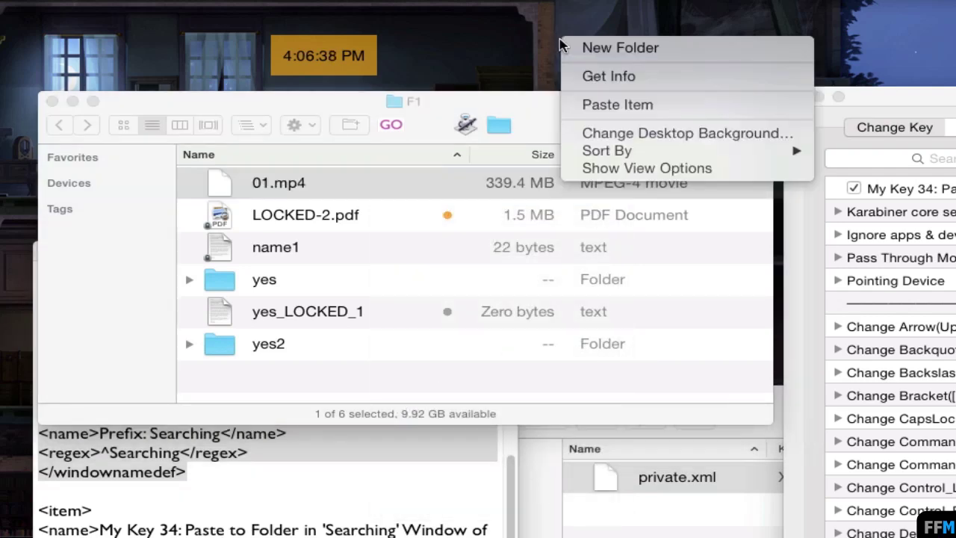
pyautogui.press('Escape')
# Search the F1 folder for "yes" in Finder
pyautogui.click(660, 119)
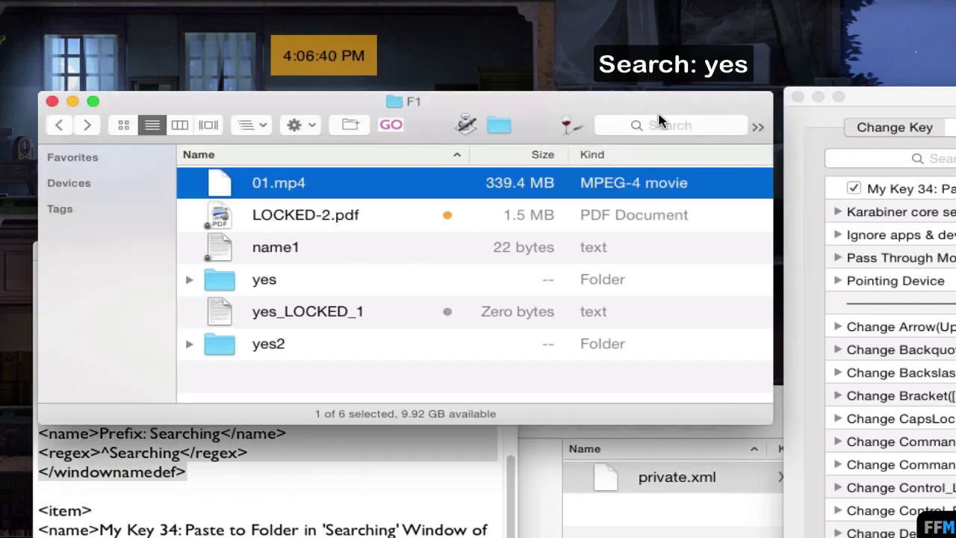
pyautogui.click(661, 125)
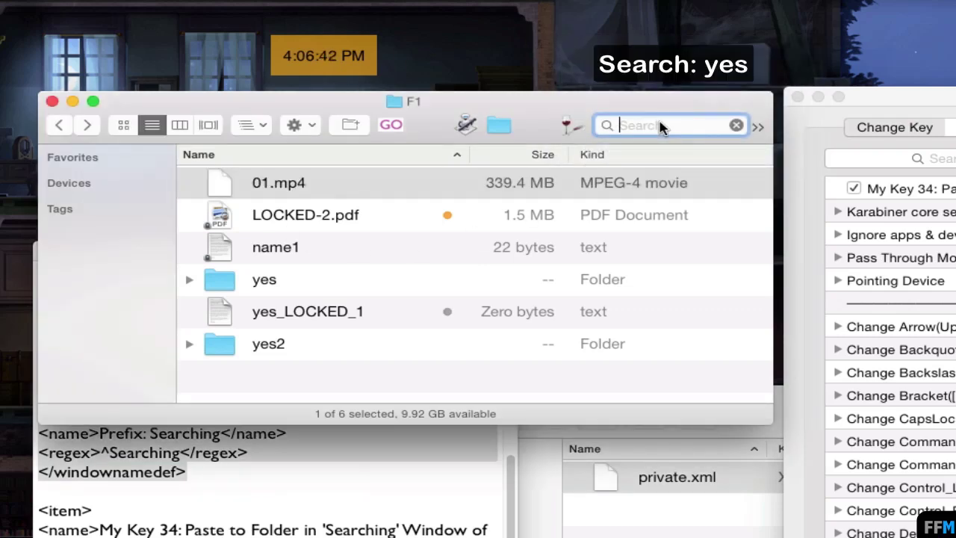
pyautogui.write('yes')
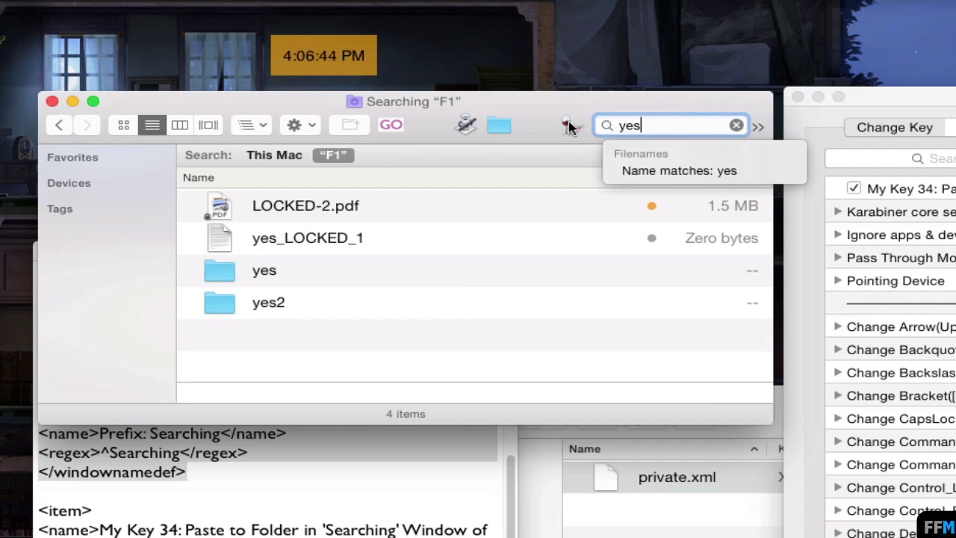
pyautogui.press('Return')
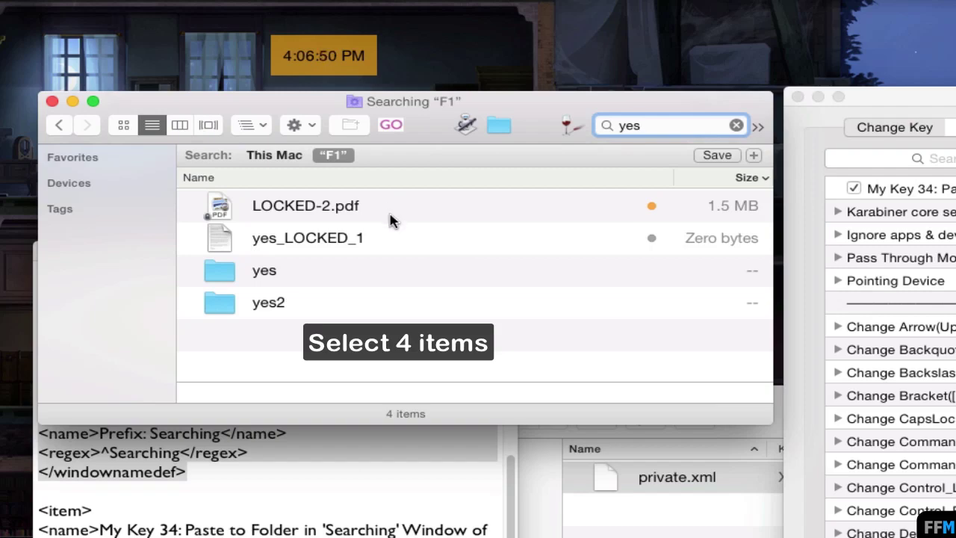
# Select all the search results, test pasting the copied file onto them and dismiss the alert
pyautogui.click(389, 286)
pyautogui.press('super+a')
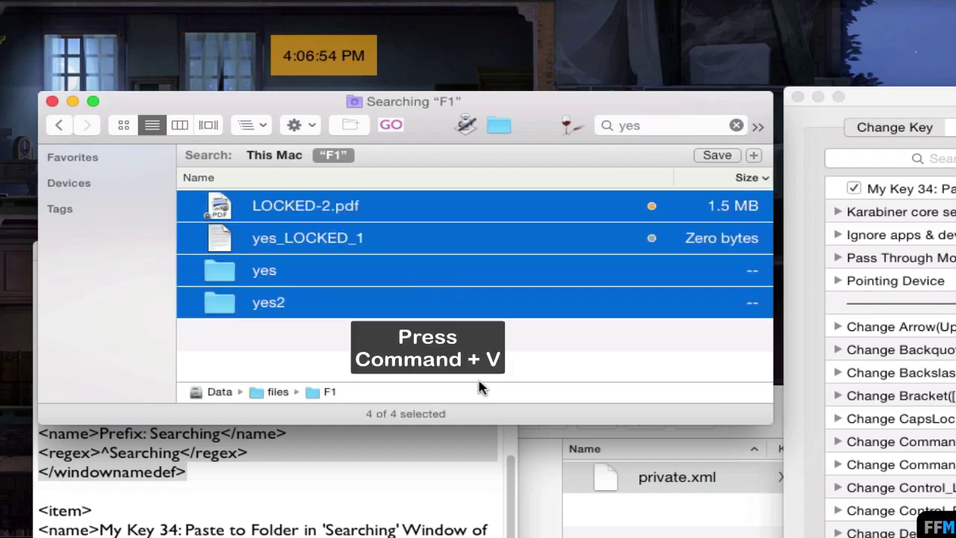
pyautogui.press('super+v')
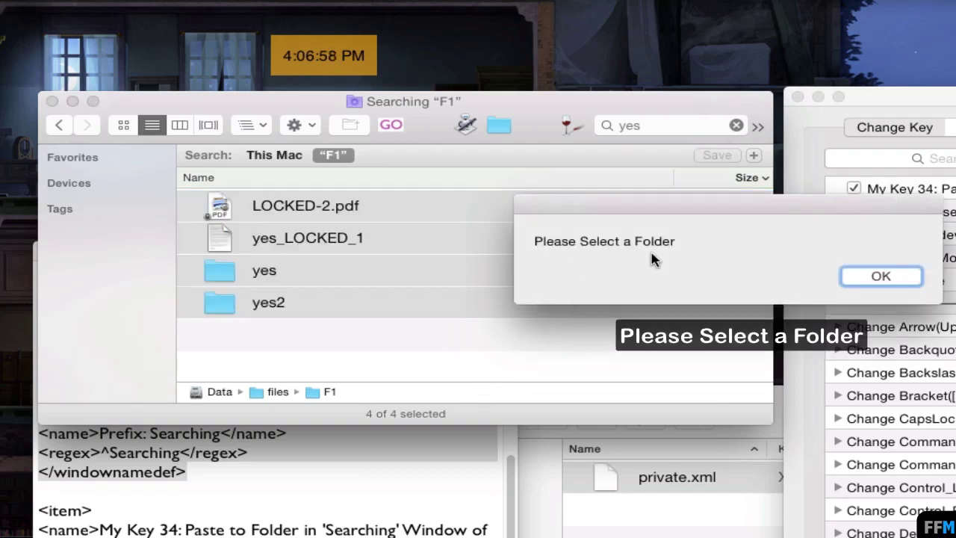
pyautogui.click(896, 277)
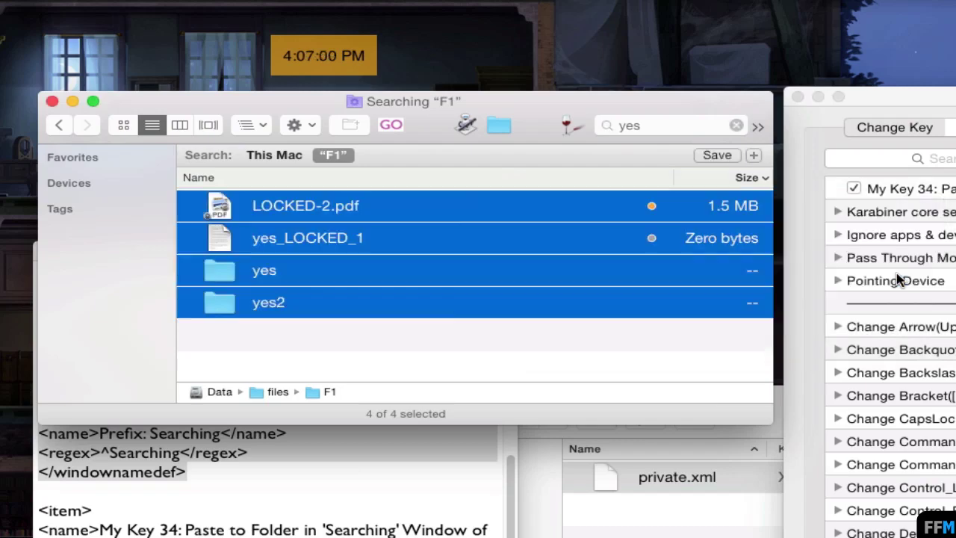
# Select the yes and yes2 folders together, test pasting the copied file onto them and dismiss the alert
pyautogui.click(309, 273)
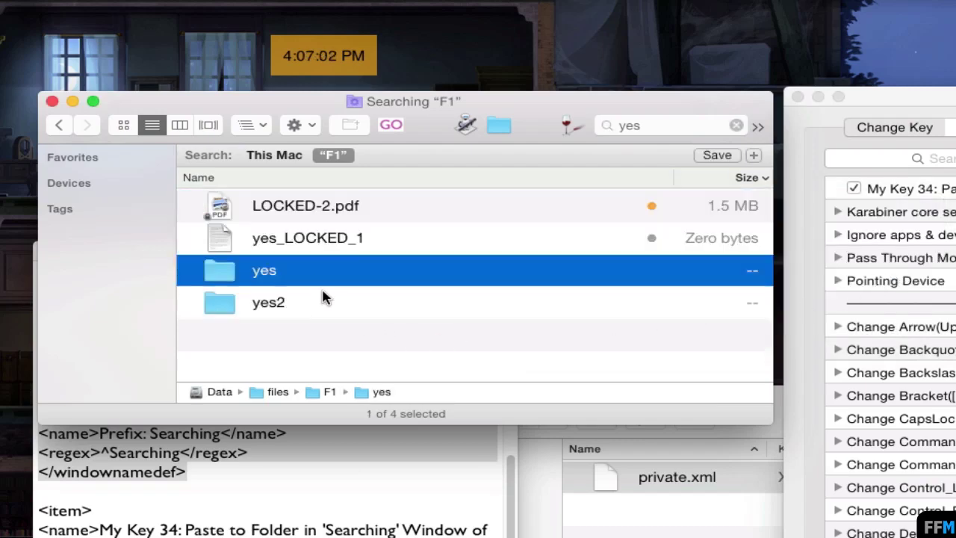
pyautogui.keyDown('shift'); pyautogui.click(325, 299); pyautogui.keyUp('shift')
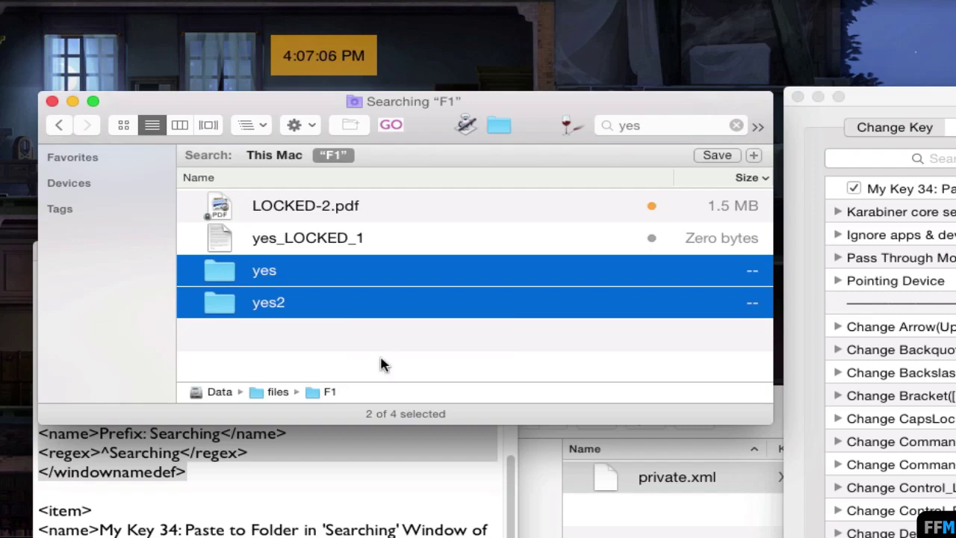
pyautogui.press('super+v')
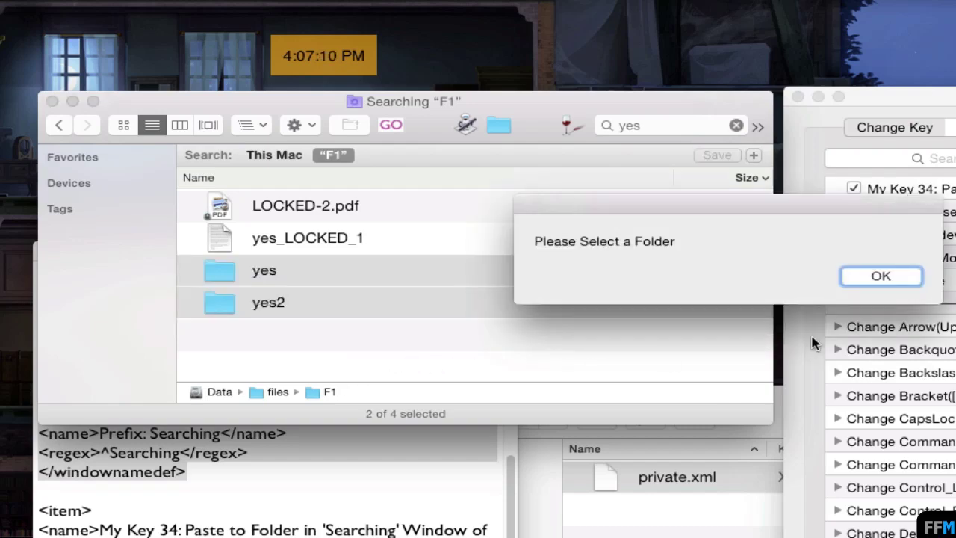
pyautogui.click(884, 276)
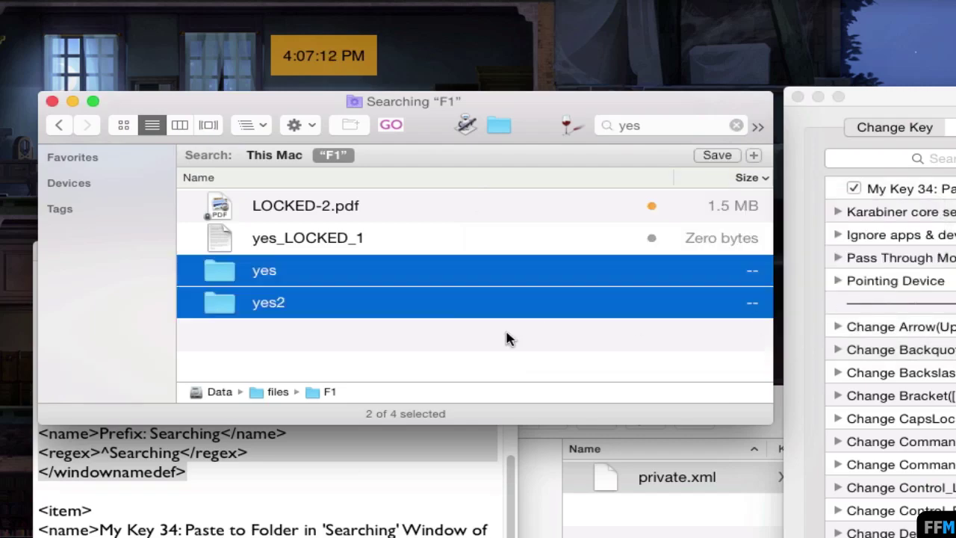
# Select the files LOCKED-2.pdf and yes_LOCKED_1, test pasting the copied file onto them and dismiss the alert
pyautogui.click(386, 241)
pyautogui.keyDown('shift'); pyautogui.click(420, 207); pyautogui.keyUp('shift')
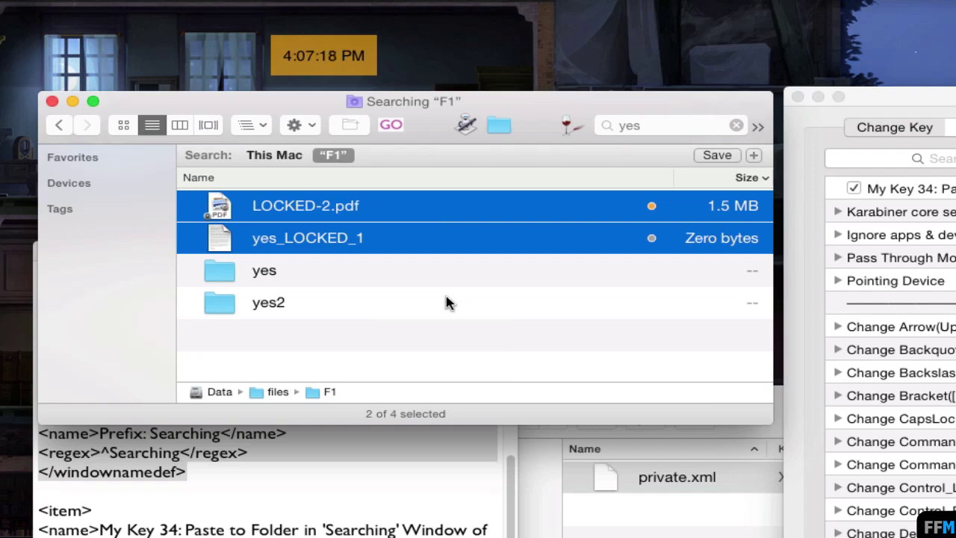
pyautogui.press('super+v')
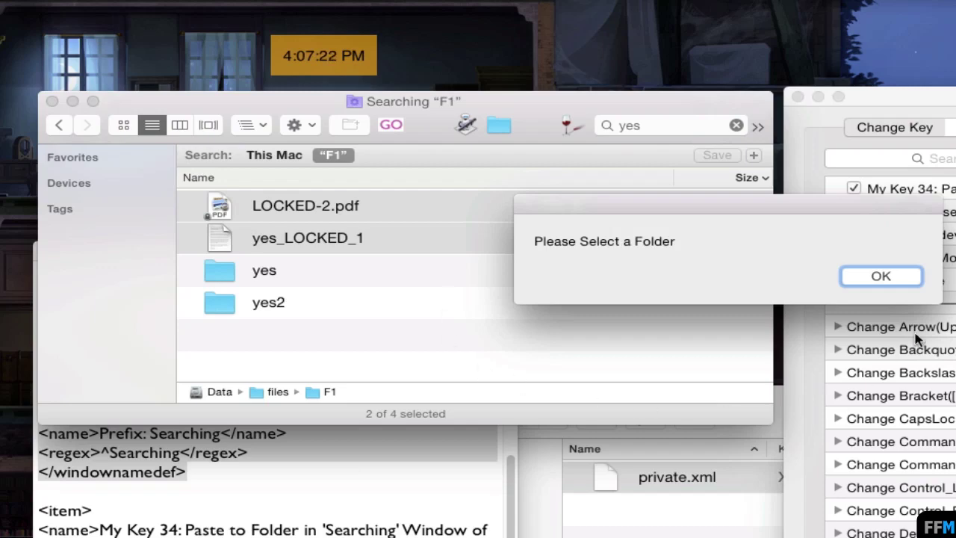
pyautogui.click(896, 276)
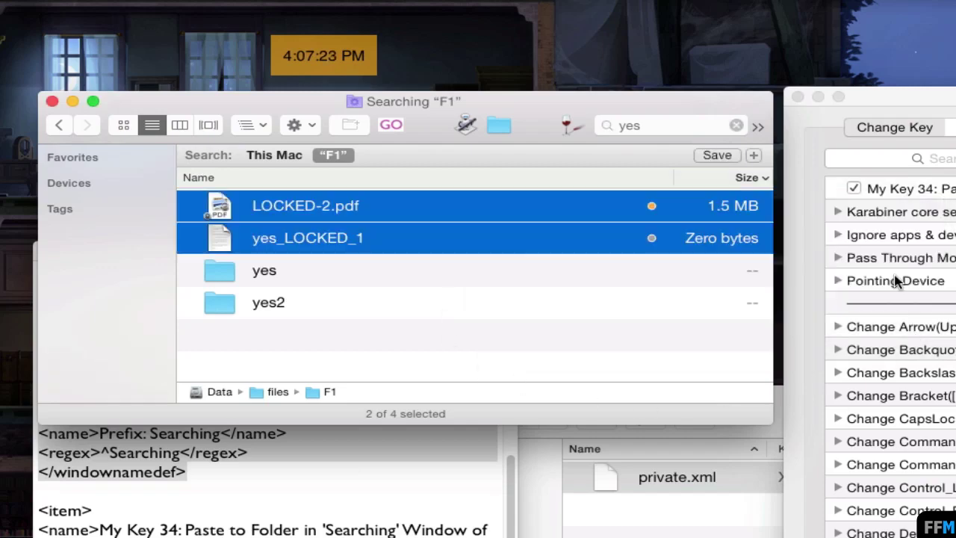
# Select the yes_LOCKED_1 file and the yes2 folder together, test pasting the copied file onto them and dismiss the alert
pyautogui.click(386, 240)
pyautogui.keyDown('super'); pyautogui.click(377, 303); pyautogui.keyUp('super')
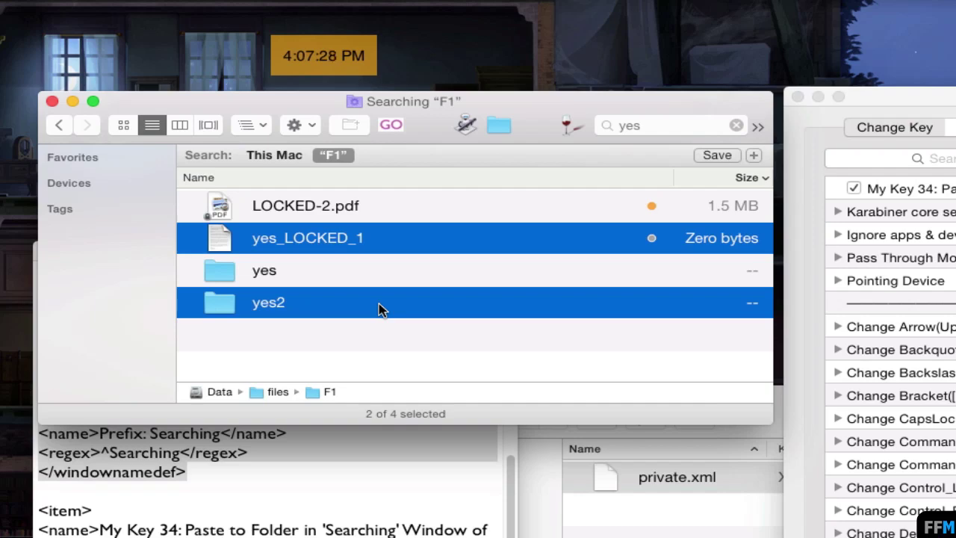
pyautogui.press('super+f')
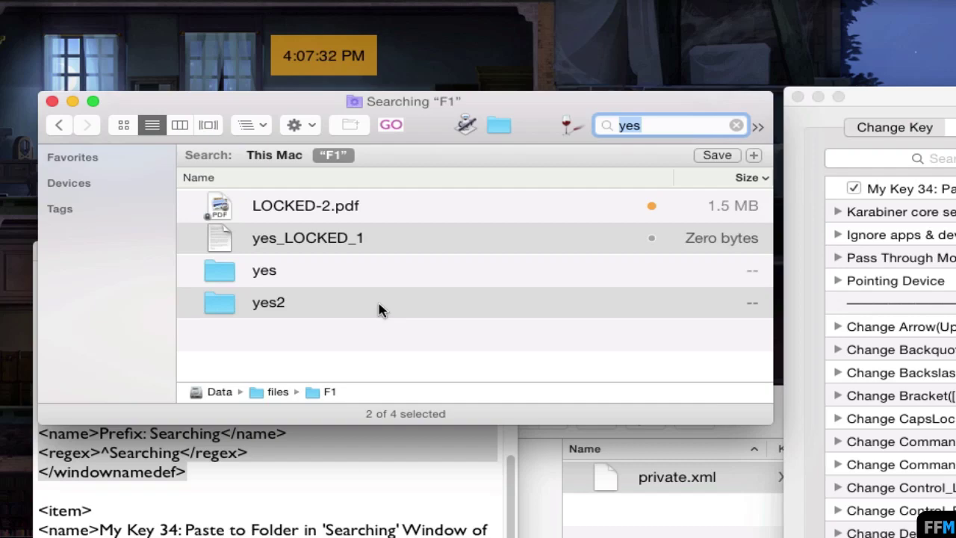
pyautogui.click(382, 304)
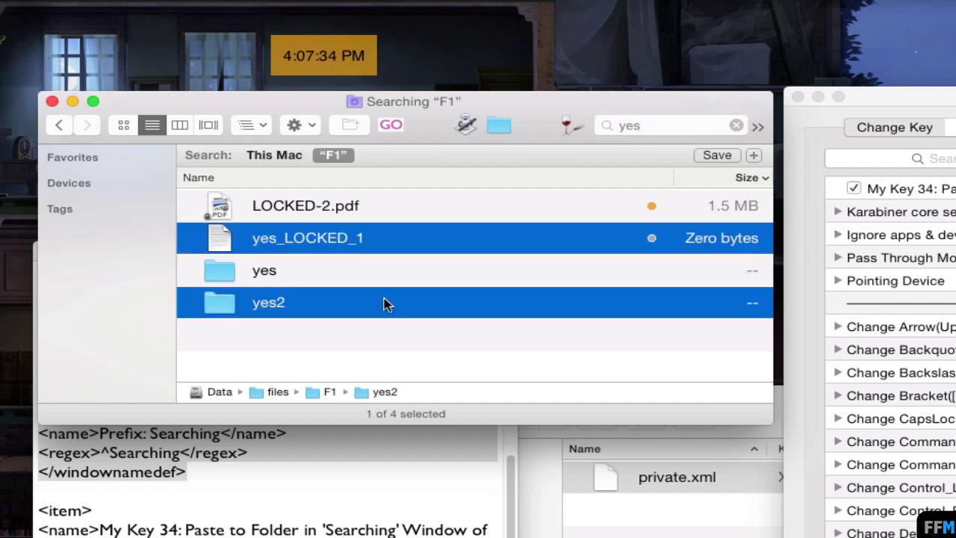
pyautogui.keyDown('super'); pyautogui.click(385, 247); pyautogui.keyUp('super')
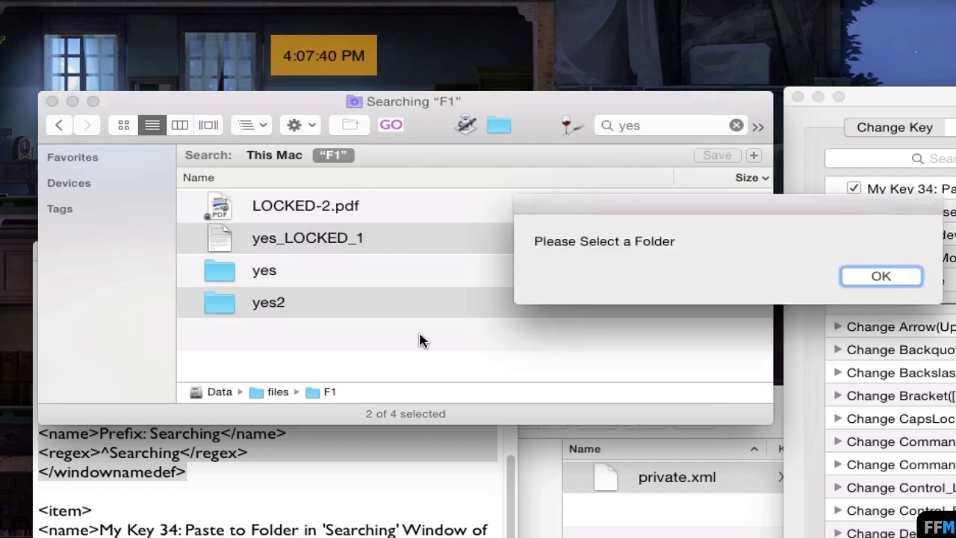
pyautogui.click(897, 278)
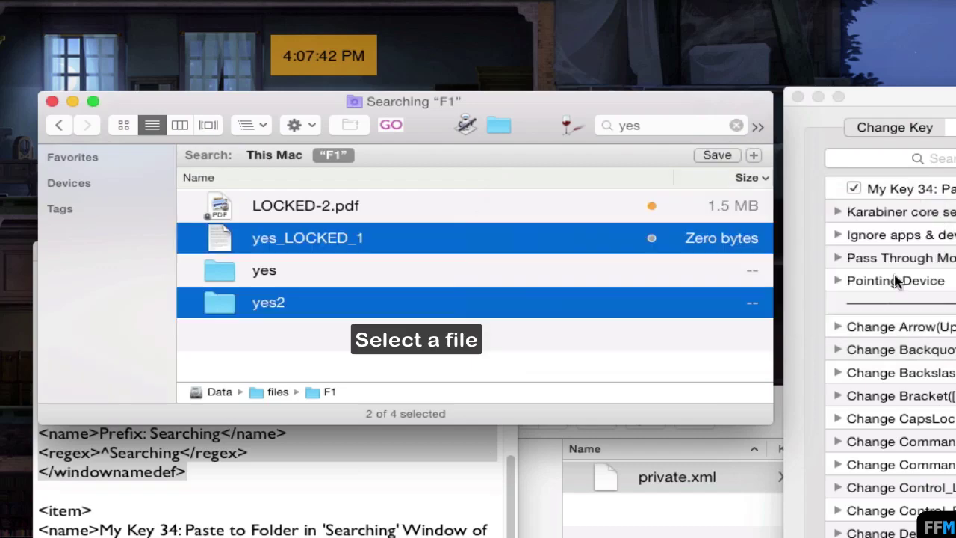
# Select only the yes_LOCKED_1 file, test pasting the copied file onto it and dismiss the alert
pyautogui.click(386, 243)
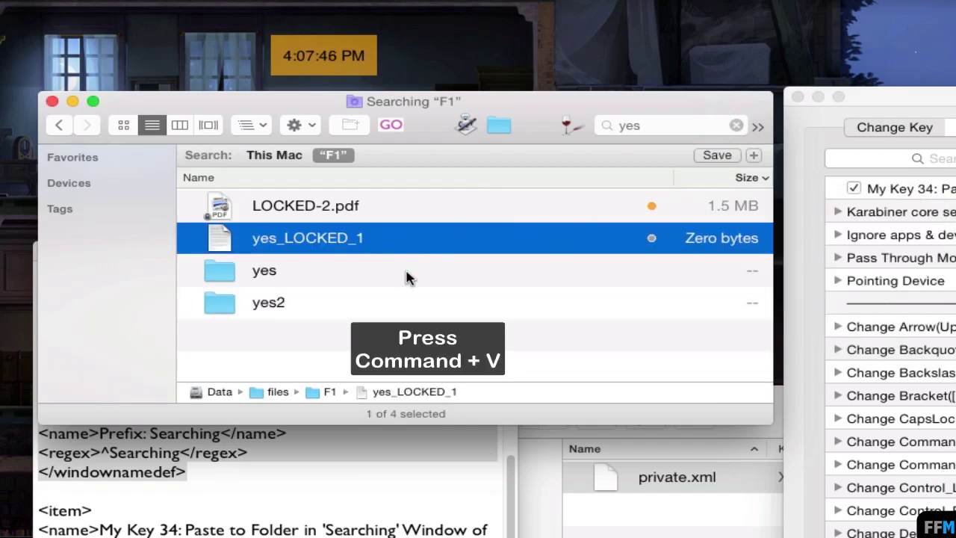
pyautogui.press('super+v')
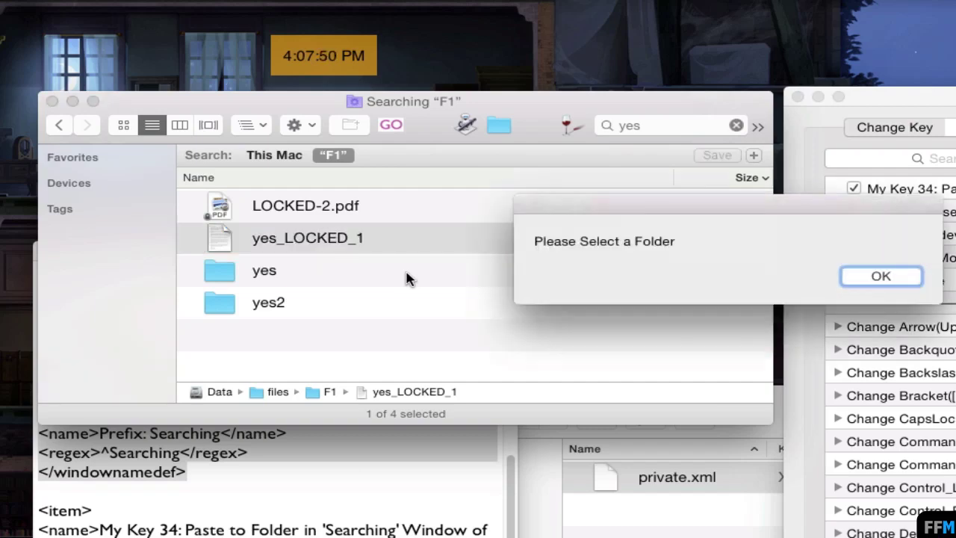
pyautogui.click(864, 278)
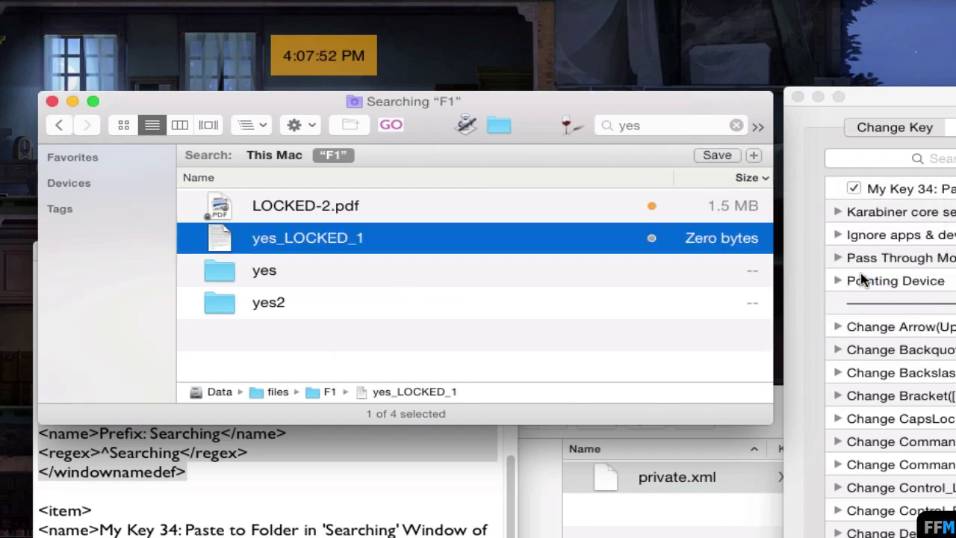
# Paste the copied file into the yes folder from the search results and check the folder's contents in a temporary new tab
pyautogui.click(346, 277)
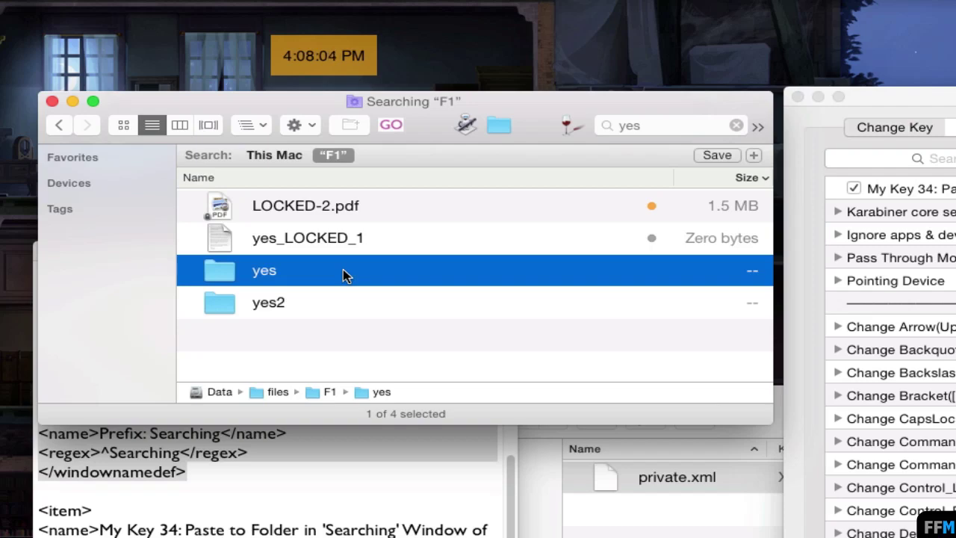
pyautogui.press('super+v')
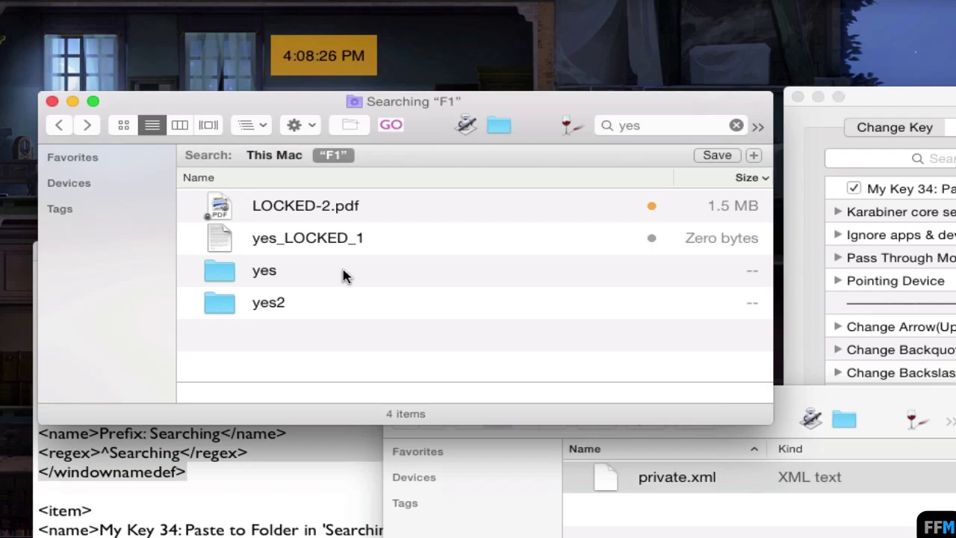
pyautogui.click(342, 276)
pyautogui.rightClick(343, 275)
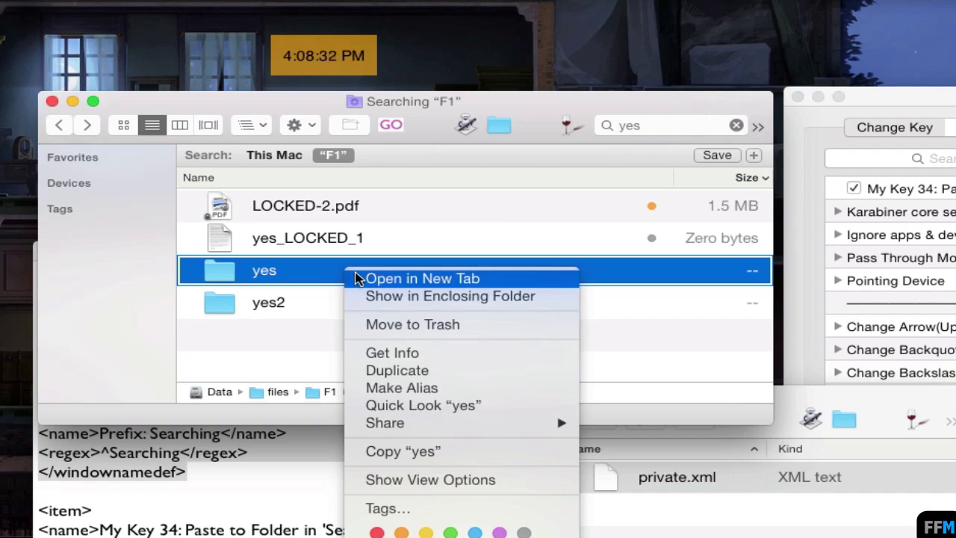
pyautogui.click(357, 278)
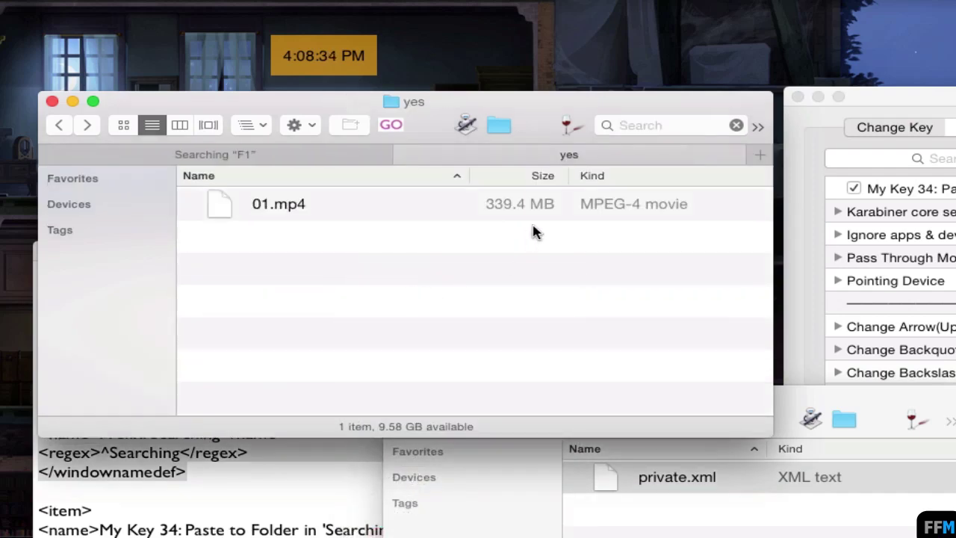
pyautogui.click(407, 155)
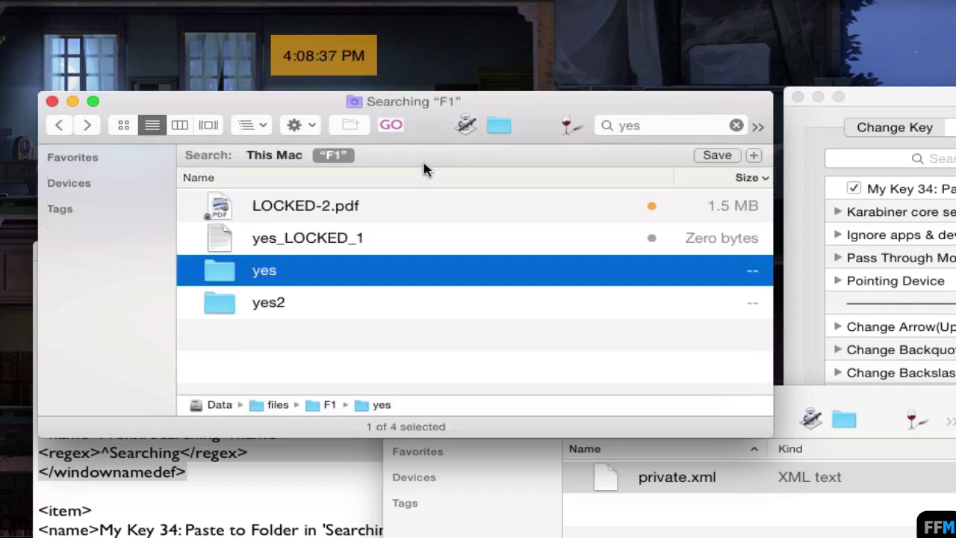
# Check the contents of the yes2 folder in a new tab and close that tab
pyautogui.click(313, 306)
pyautogui.rightClick(359, 313)
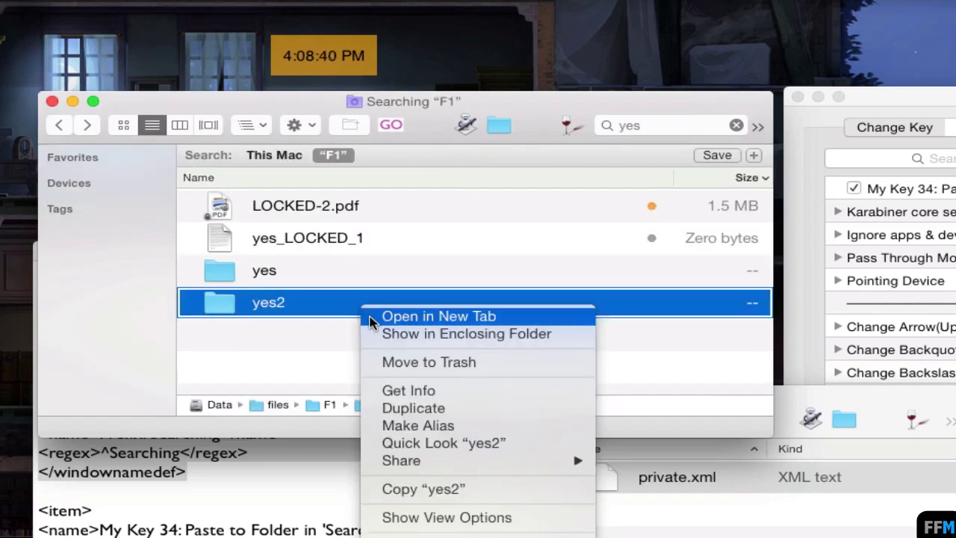
pyautogui.click(370, 317)
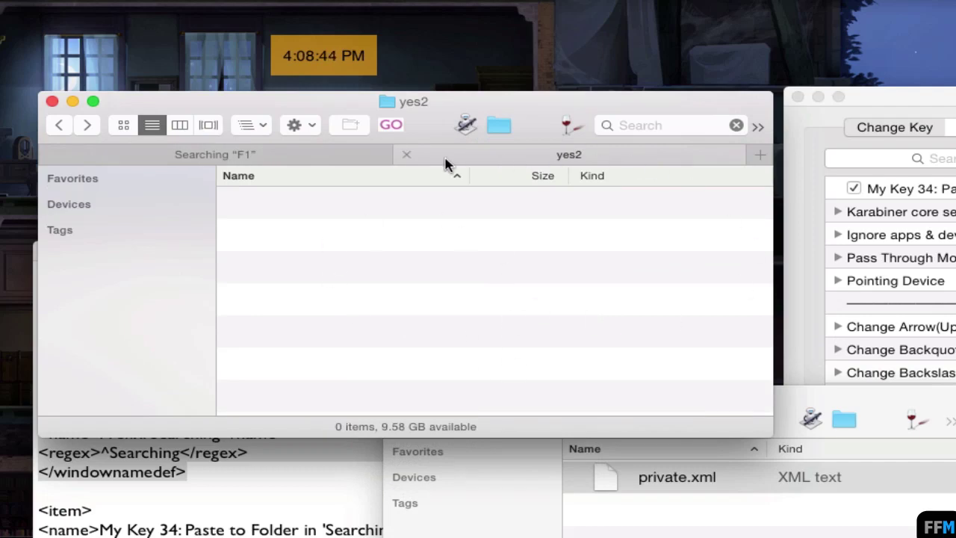
pyautogui.click(405, 154)
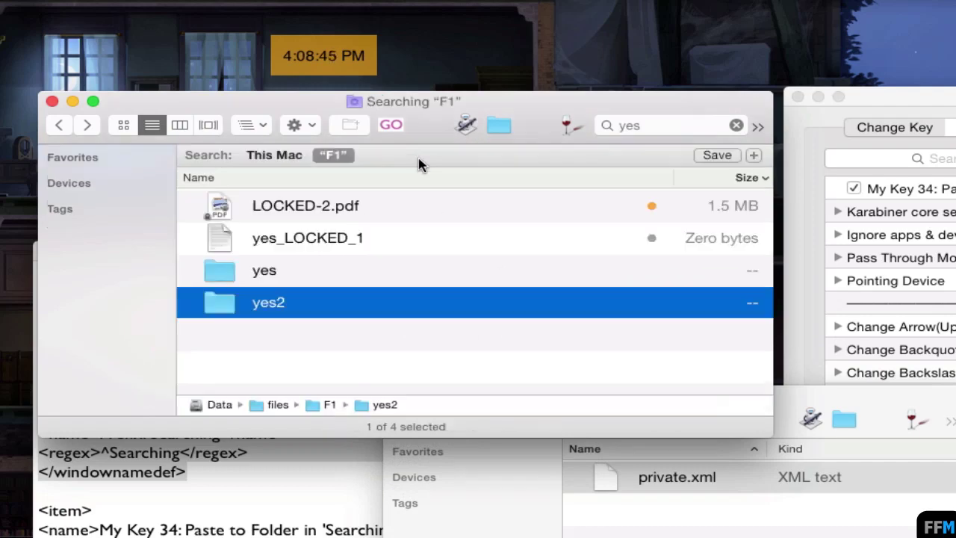
# Select the yes2 folder in the search results and paste the copied file into it
pyautogui.click(293, 276)
pyautogui.click(306, 308)
pyautogui.press('super+v')
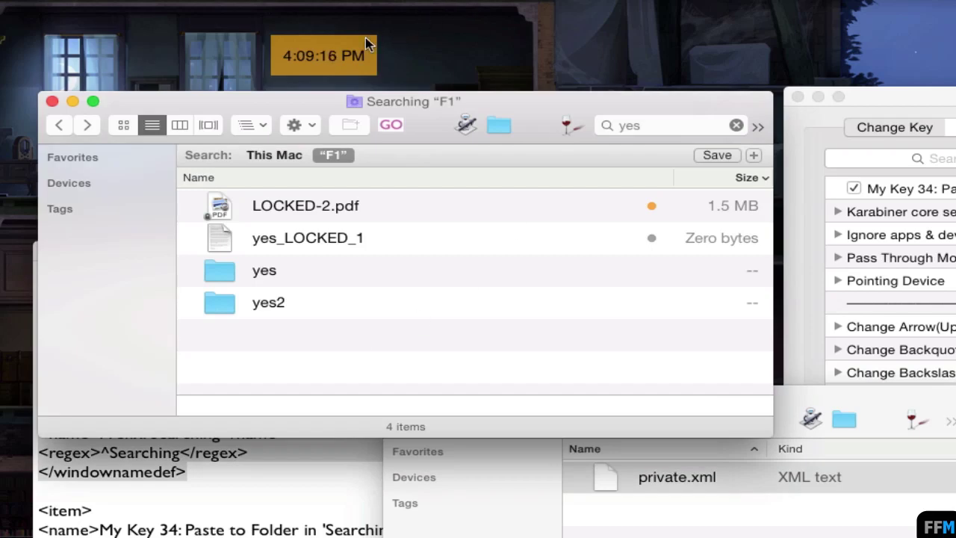
# Move the desktop clock out of the way, test pasting into yes2 once more and stop the replacement of 01.mp4
pyautogui.moveTo(366, 44); pyautogui.dragTo(583, 4)
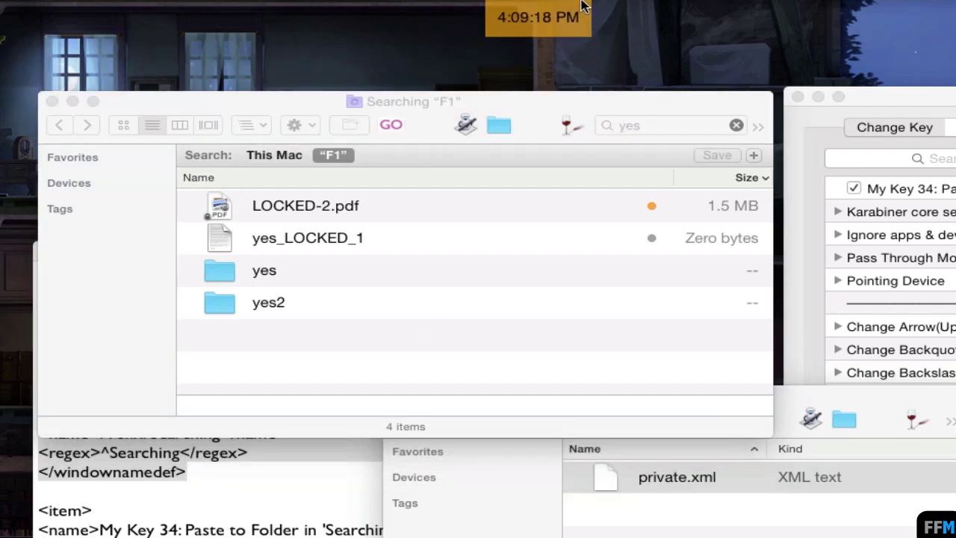
pyautogui.click(518, 100)
pyautogui.click(326, 302)
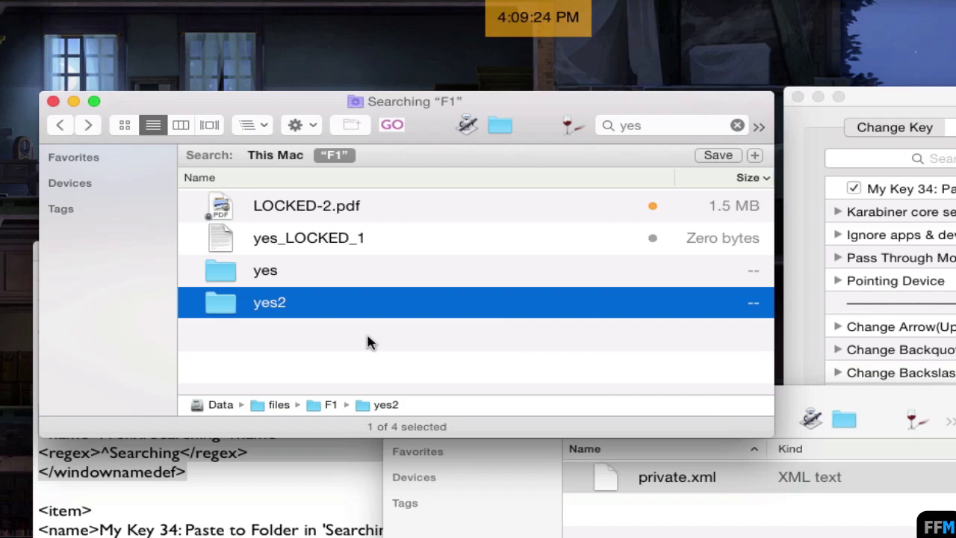
pyautogui.press('super+v')
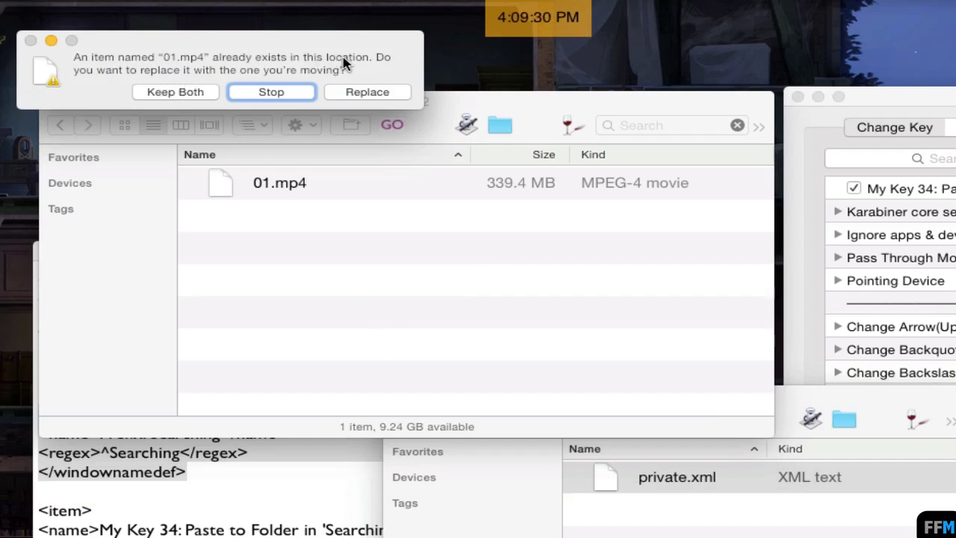
pyautogui.click(254, 97)
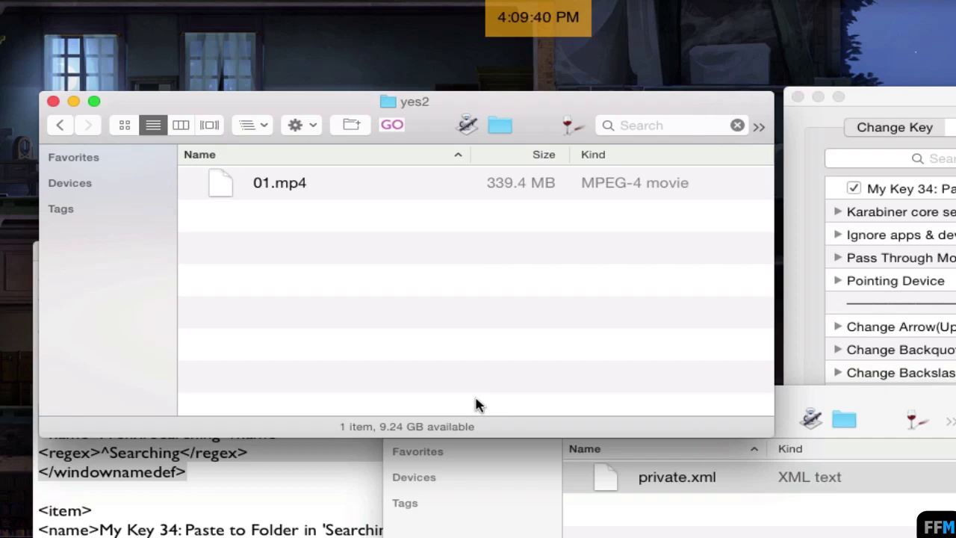
# Return from yes2 to the search results, test pasting with nothing selected and dismiss the alert
pyautogui.click(571, 7)
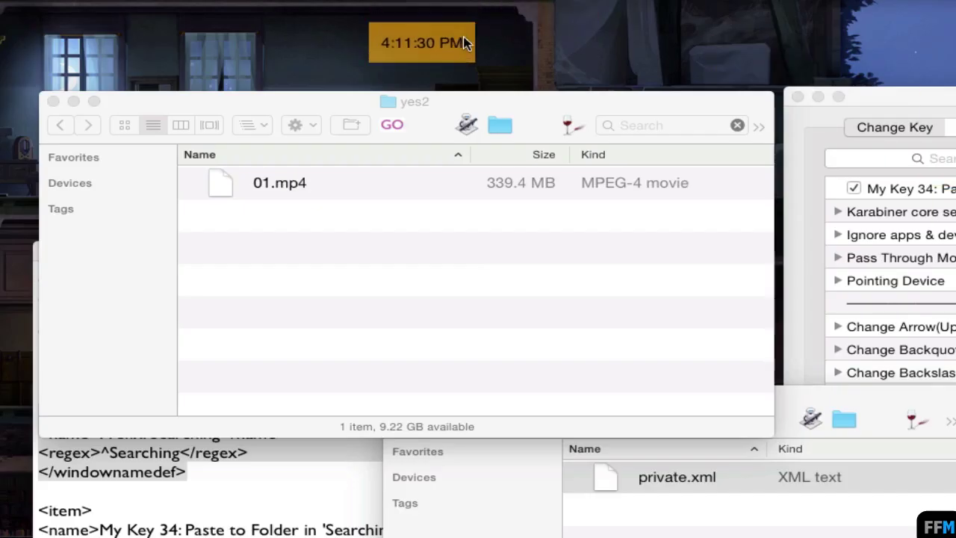
pyautogui.moveTo(464, 44); pyautogui.dragTo(489, 25)
pyautogui.click(541, 108)
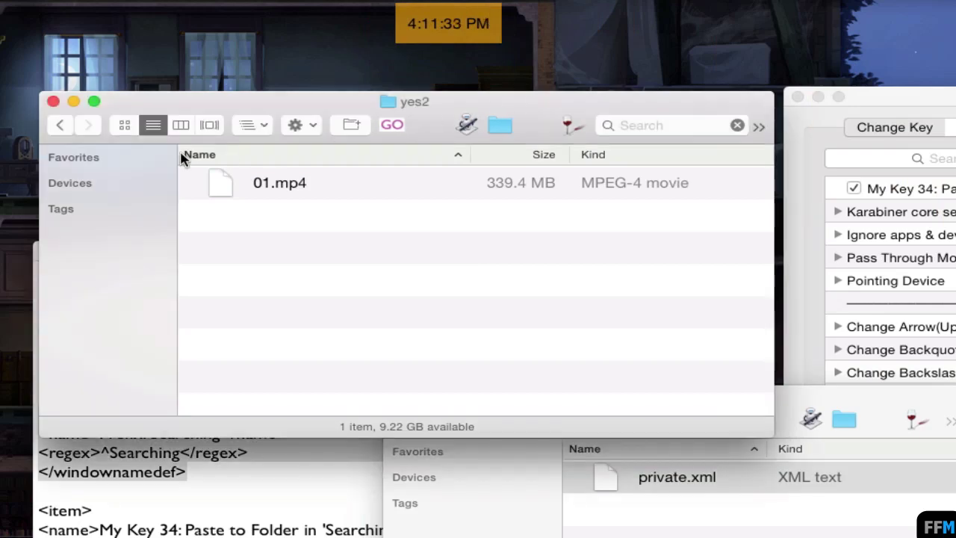
pyautogui.click(59, 124)
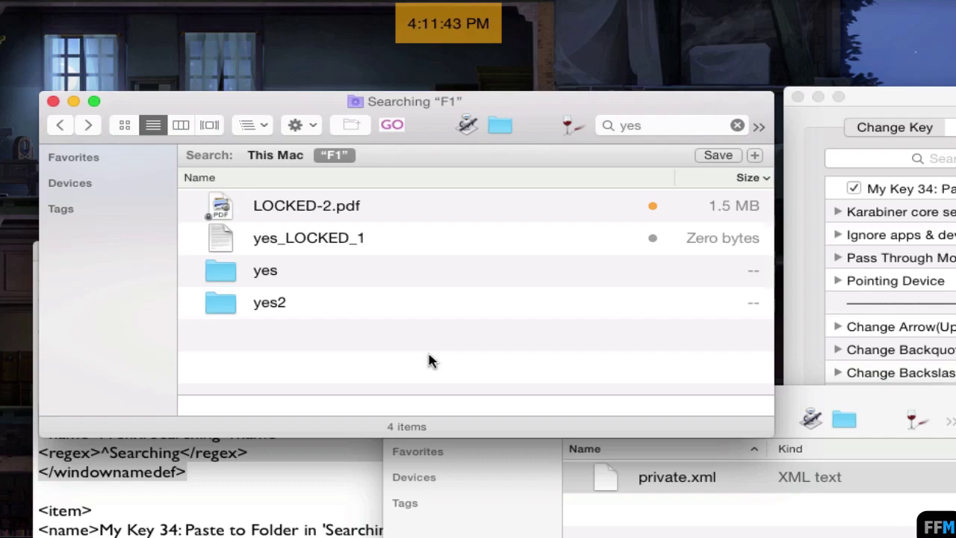
pyautogui.press('super+v')
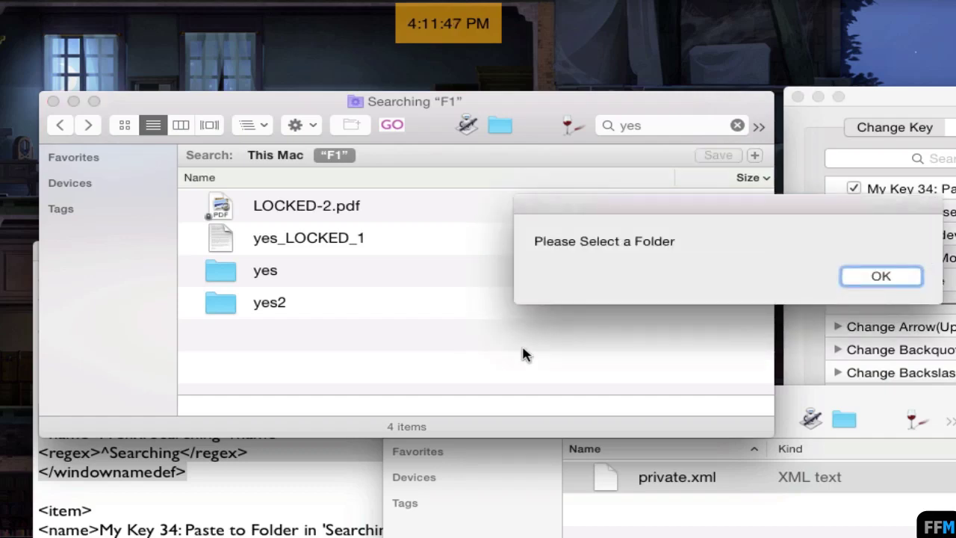
pyautogui.click(870, 275)
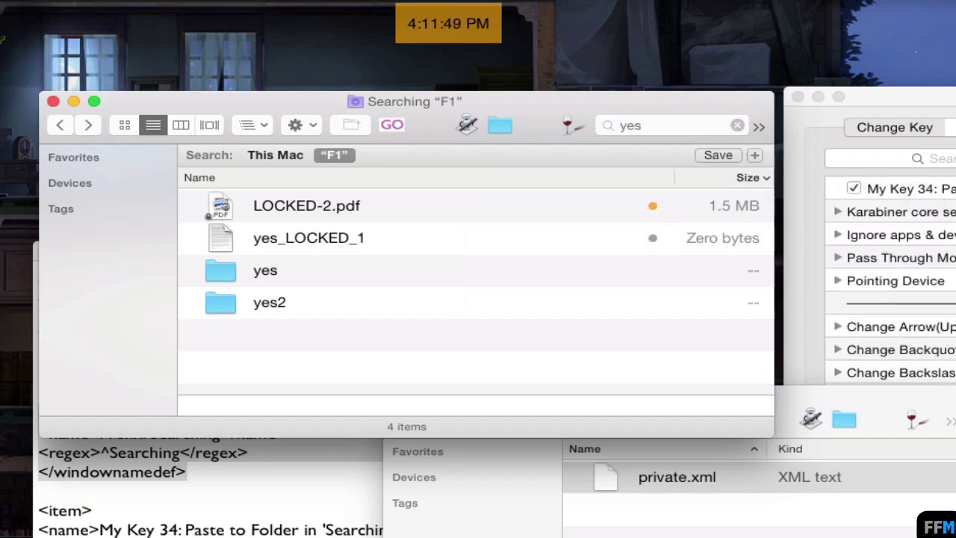
pyautogui.click(572, 38)
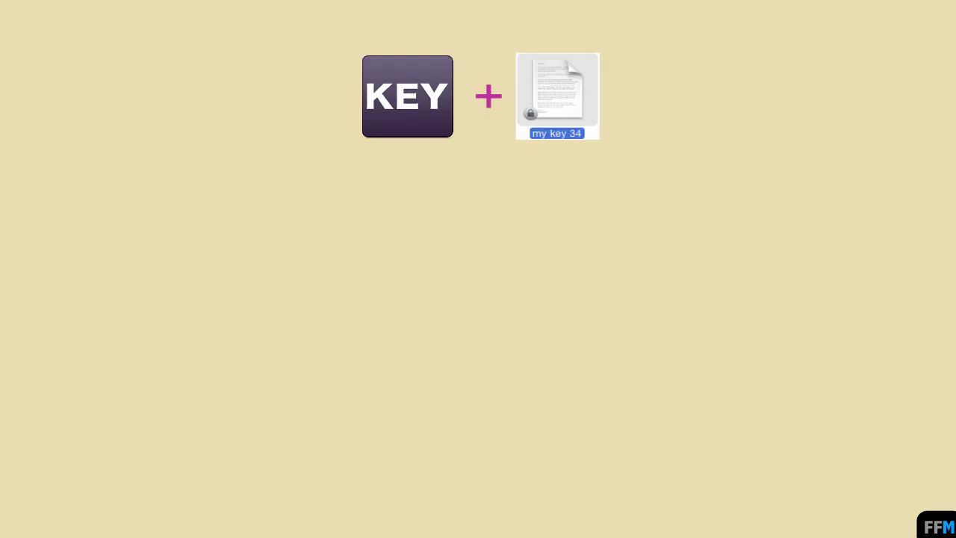